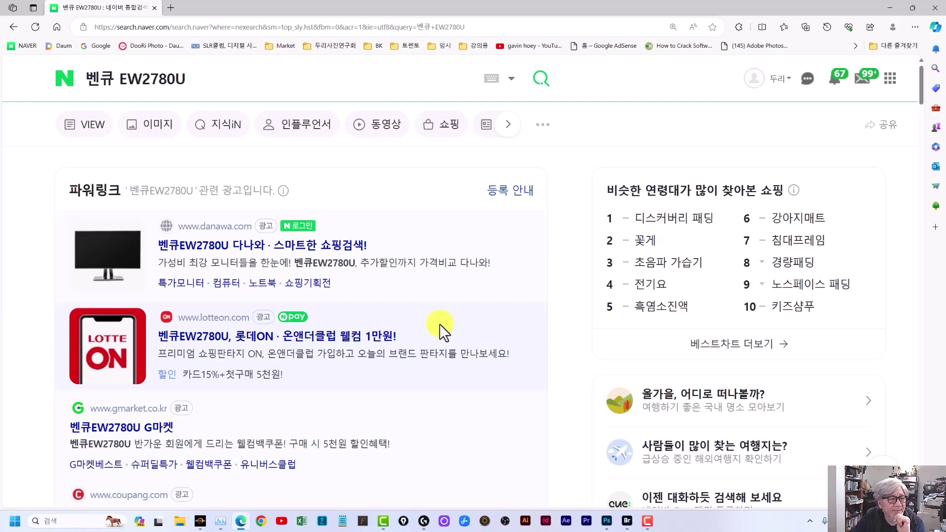
# Step: Open the Lotte ON listing for the BenQ EW2780U IPS 4K 27-inch monitor from the shopping results and dismiss its promotional popup
pyautogui.scroll(-10, 439, 329)
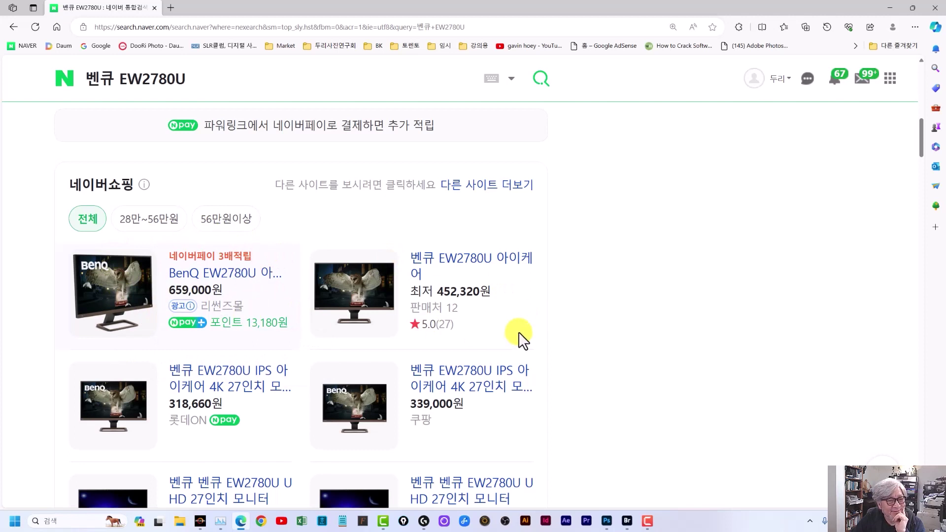
pyautogui.scroll(-3, 518, 333)
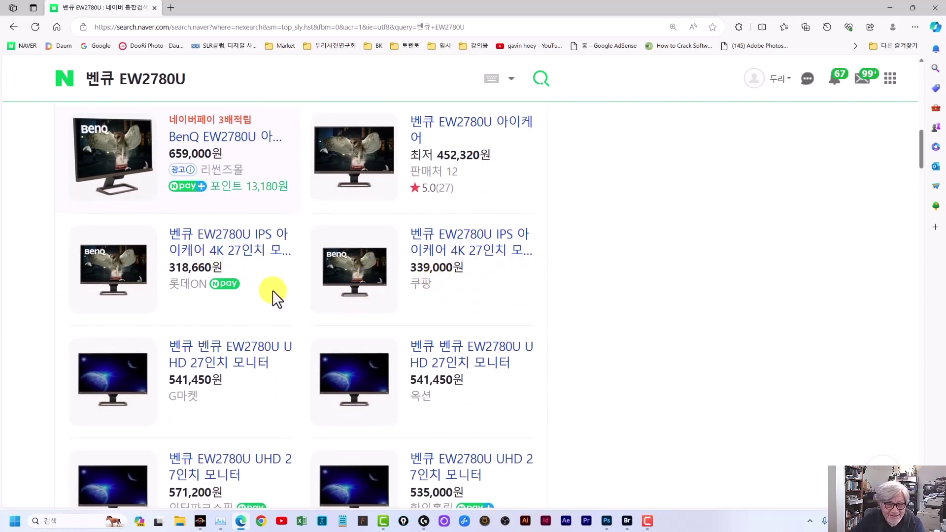
pyautogui.click(250, 241)
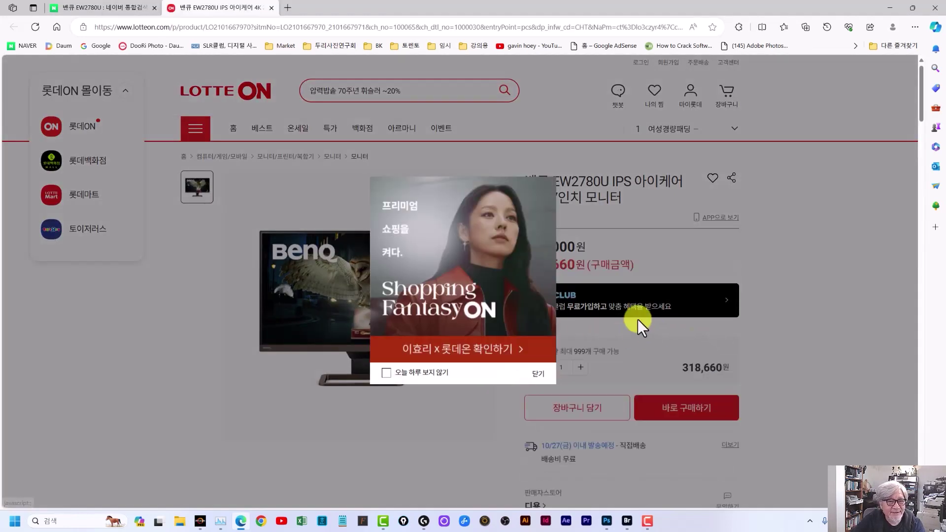
pyautogui.click(537, 374)
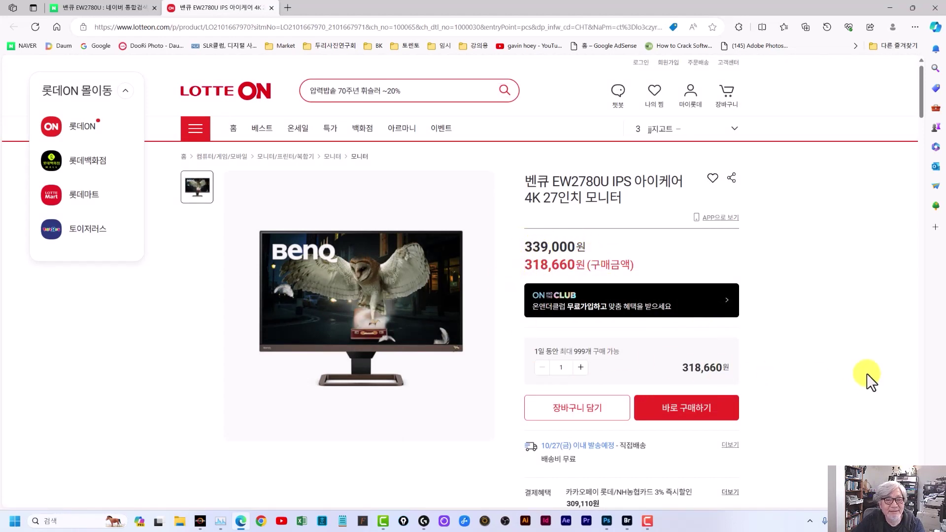
# Step: Examine the EW2780U product details, including the 4K, HDR, IPS, 10-bit color and sRGB/Rec.709 feature descriptions
pyautogui.scroll(-15, 544, 362)
pyautogui.scroll(-5, 545, 363)
pyautogui.scroll(10, 537, 367)
pyautogui.click(360, 195)
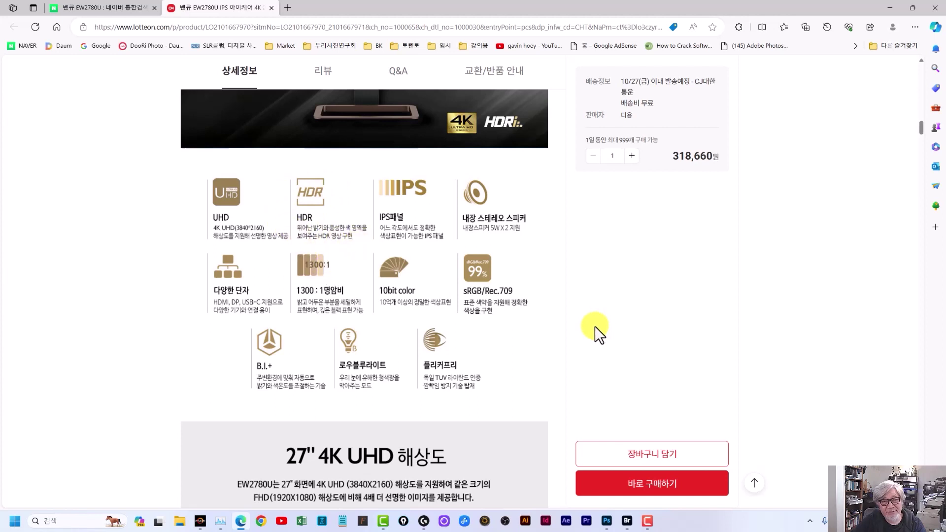
pyautogui.scroll(5, 594, 326)
pyautogui.scroll(-3, 584, 332)
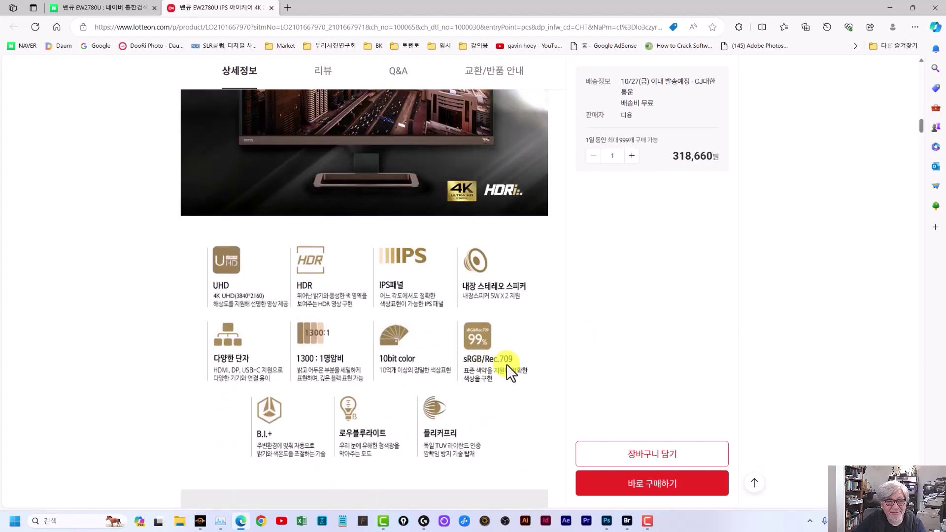
pyautogui.scroll(3, 615, 374)
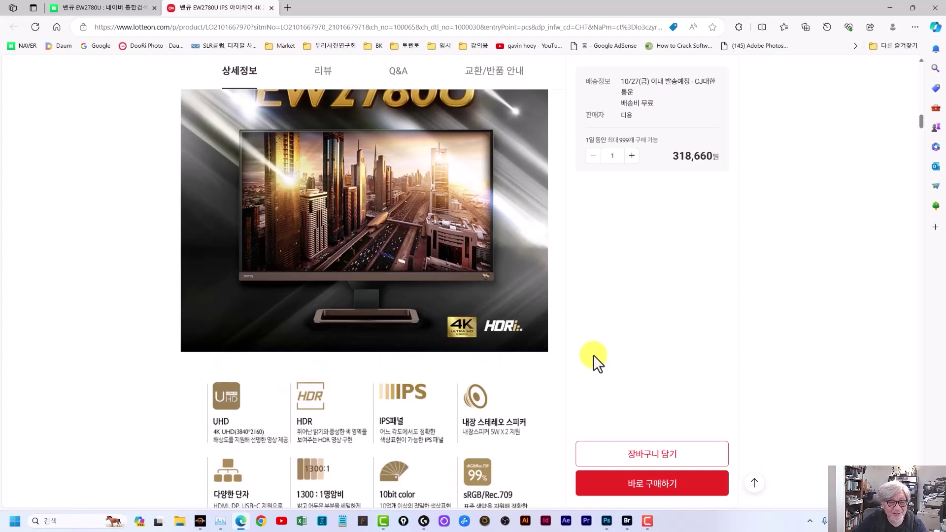
pyautogui.scroll(-2, 589, 355)
pyautogui.scroll(-1, 578, 351)
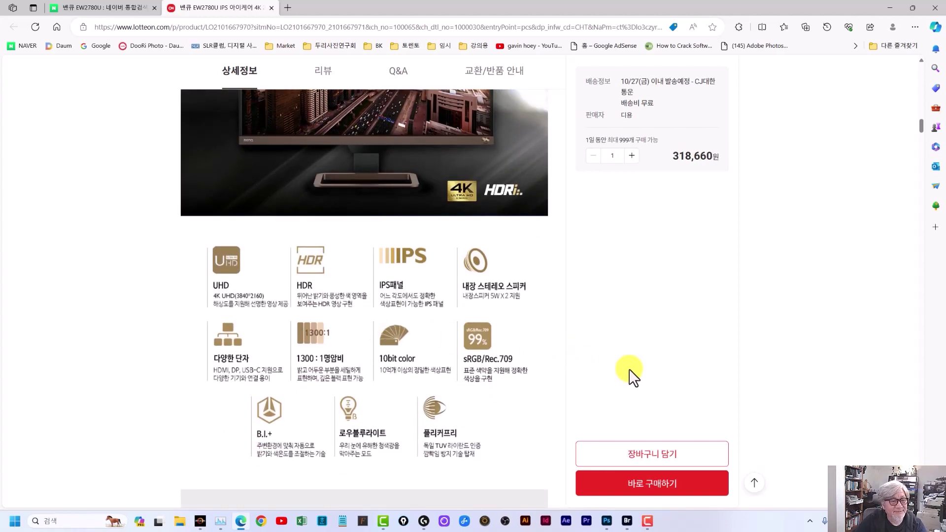
pyautogui.scroll(10, 628, 367)
pyautogui.scroll(-10, 713, 400)
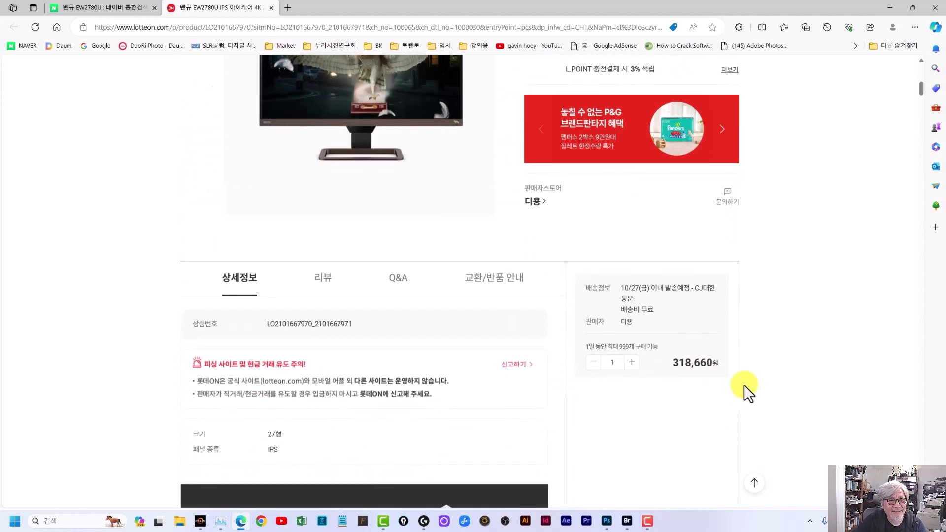
pyautogui.scroll(-2, 484, 311)
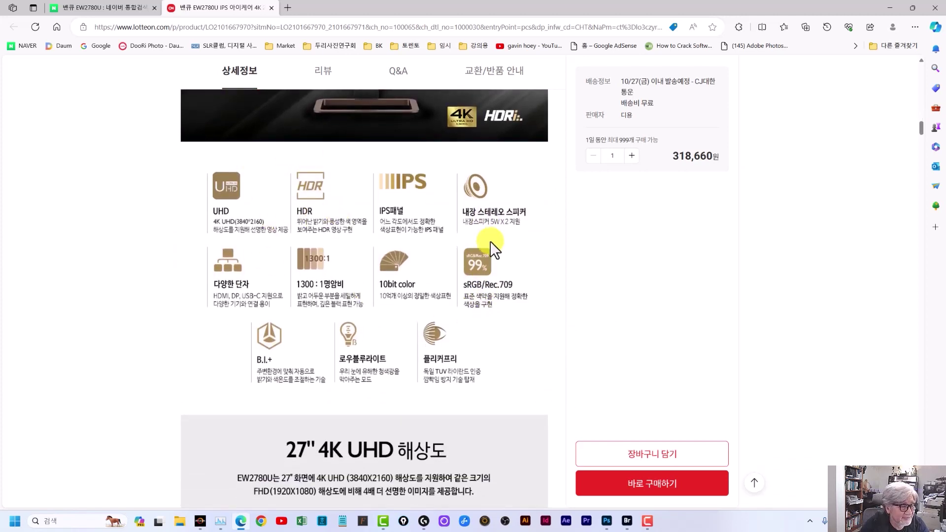
pyautogui.scroll(10, 505, 288)
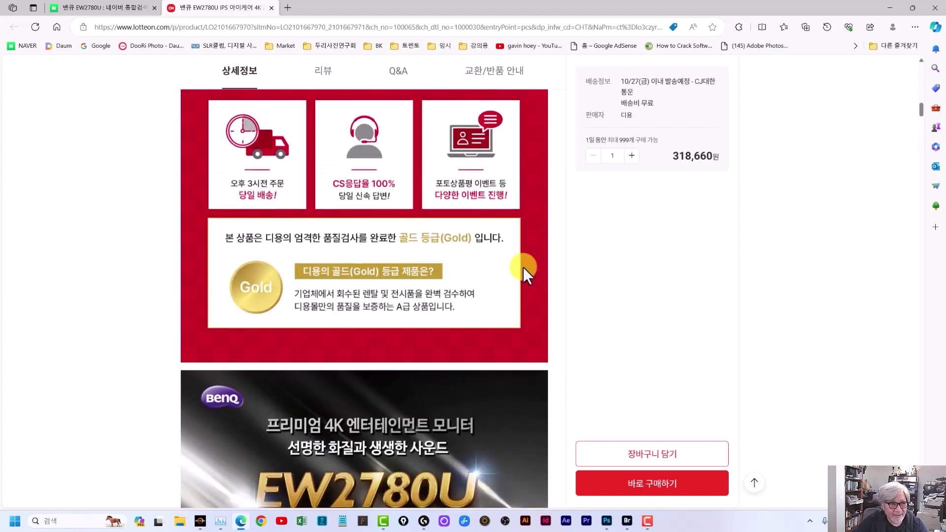
pyautogui.scroll(-5, 522, 266)
pyautogui.scroll(-3, 488, 253)
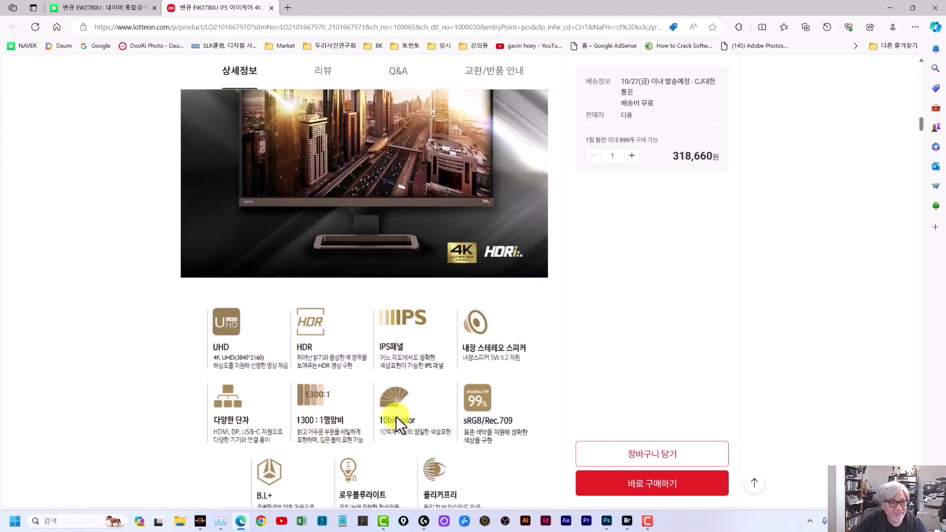
pyautogui.scroll(5, 540, 405)
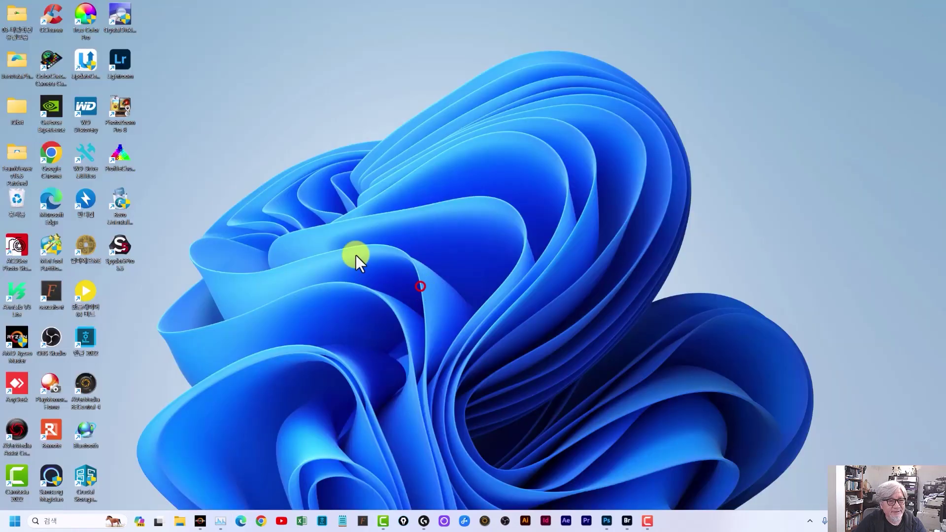
# Step: Open the Windows display settings from the desktop, check display 2, and select display 1
pyautogui.click(421, 286)
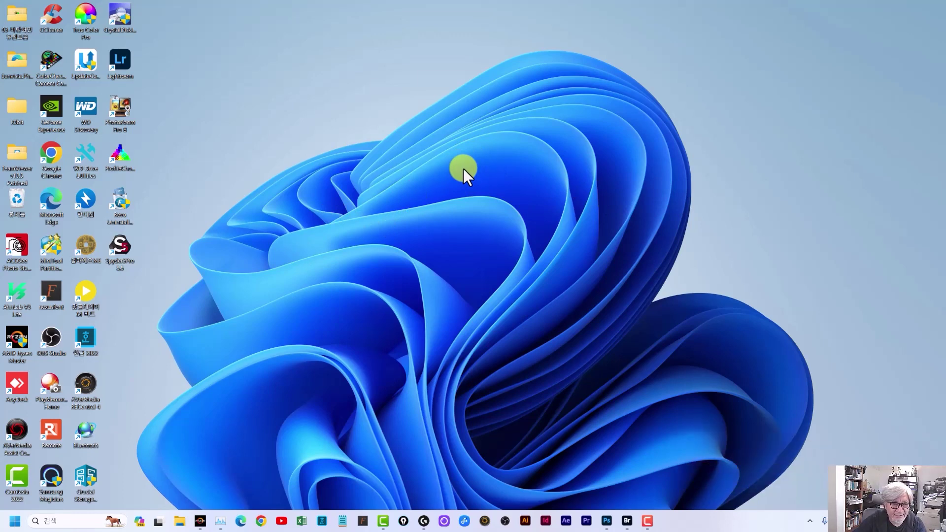
pyautogui.rightClick(332, 202)
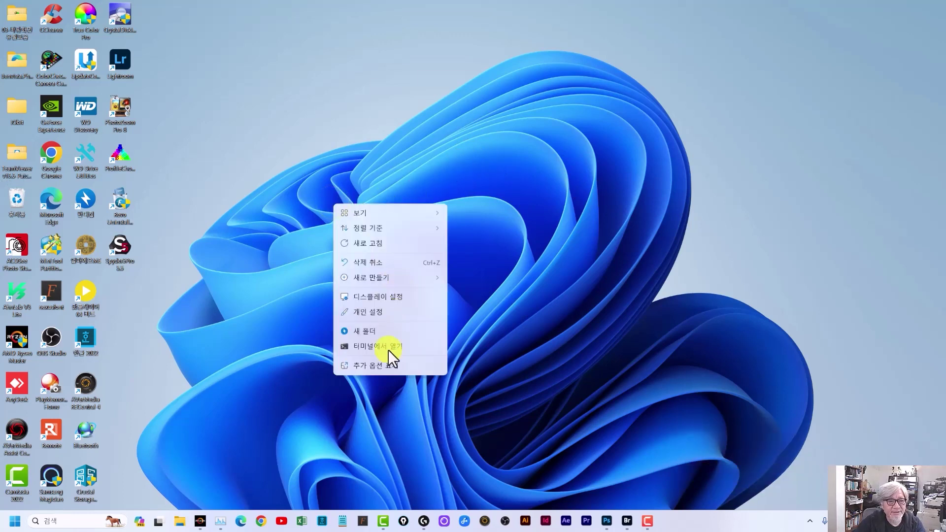
pyautogui.click(380, 296)
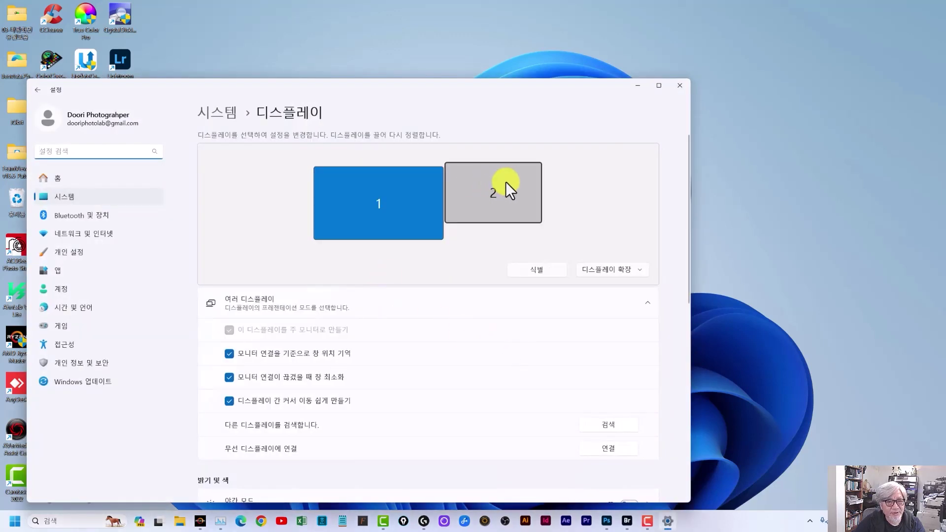
pyautogui.click(489, 188)
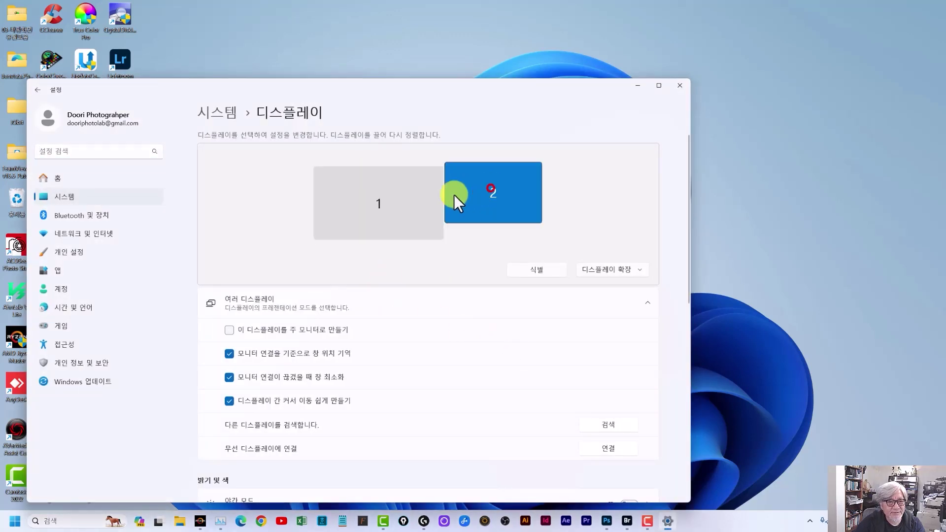
pyautogui.click(394, 197)
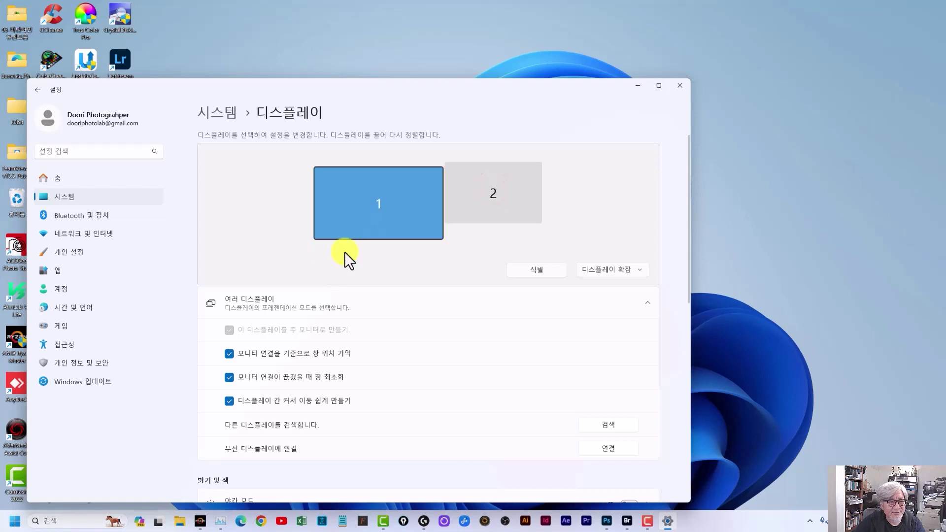
# Step: Open the HDR settings for display 1 under brightness and color
pyautogui.scroll(-3, 427, 357)
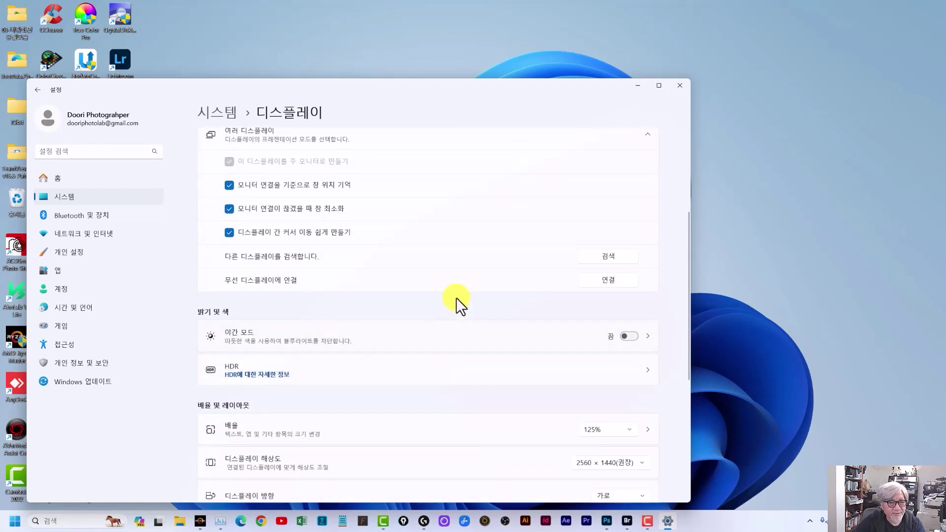
pyautogui.scroll(-1, 454, 307)
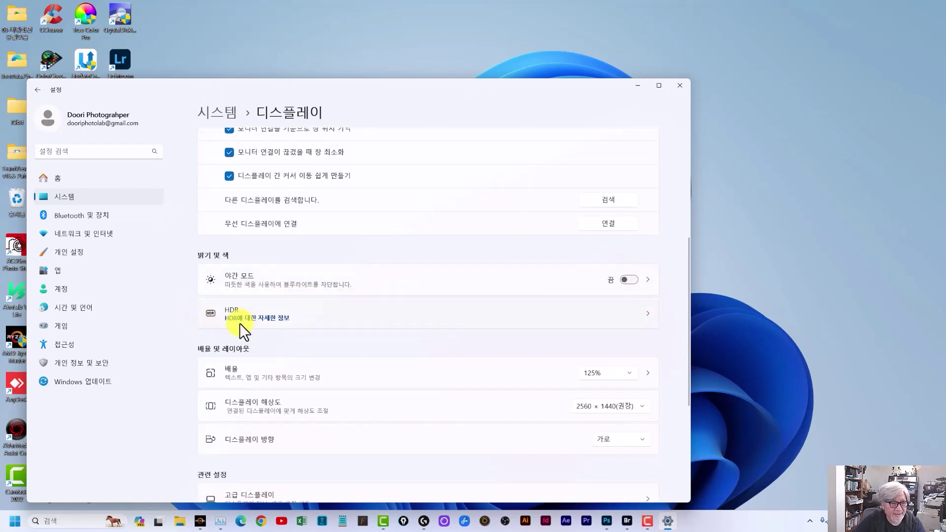
pyautogui.click(647, 315)
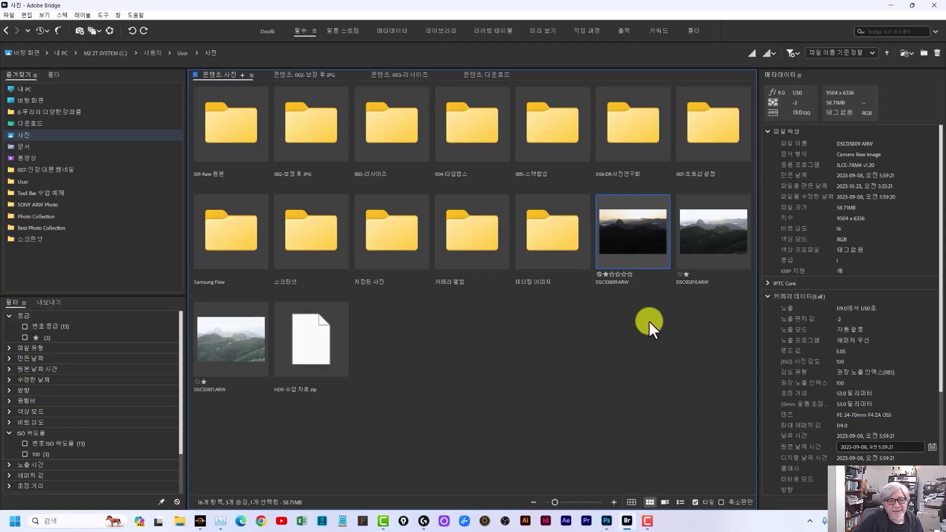
# Step: In Adobe Bridge, preview DSC03809.ARW and compare the exposure metadata of DSC03809, DSC03810 and DSC03811
pyautogui.press('space')
pyautogui.press('space')
pyautogui.click(620, 237)
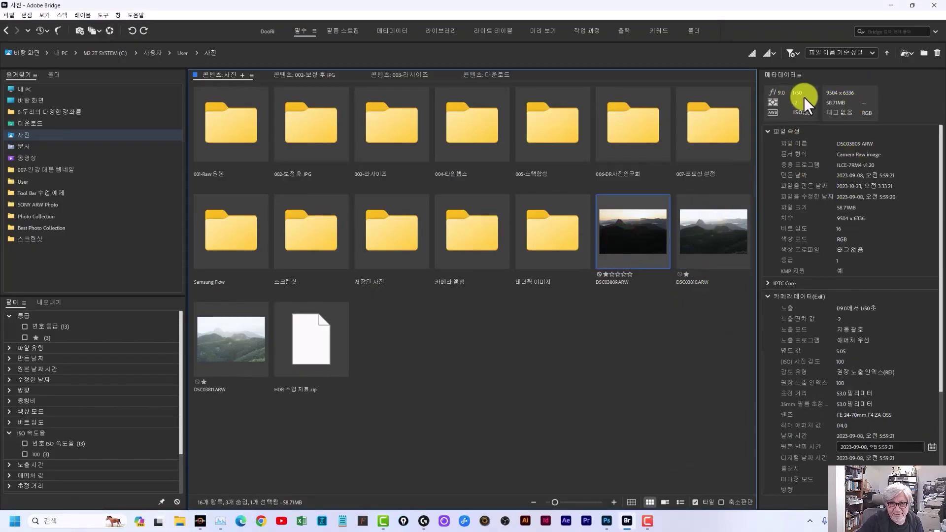
pyautogui.click(726, 238)
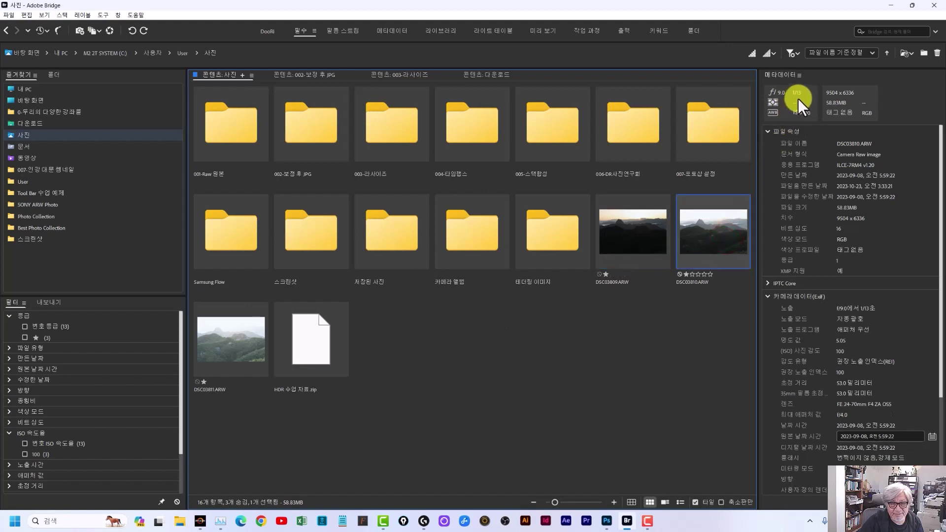
pyautogui.click(253, 323)
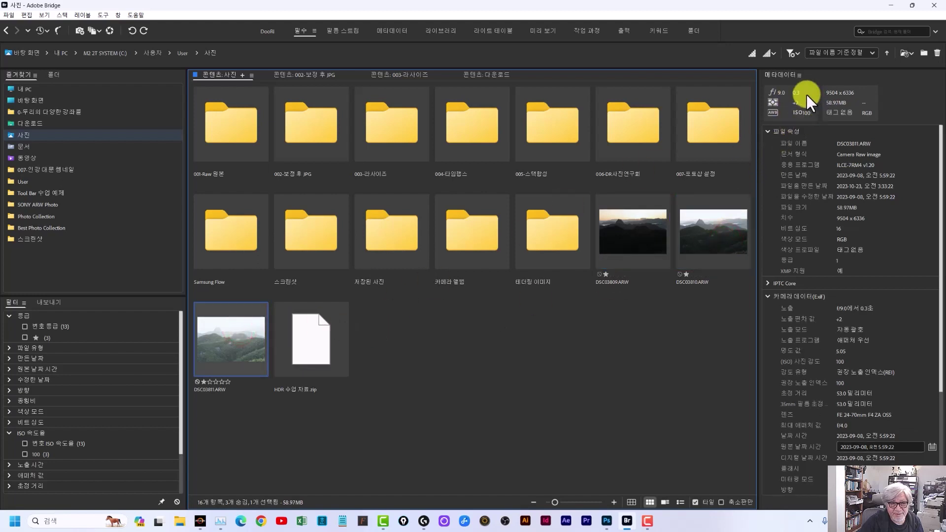
pyautogui.click(640, 240)
pyautogui.click(713, 225)
# Step: Open DSC03809.ARW through DSC03811.ARW together in Camera Raw and display DSC03810.ARW
pyautogui.click(635, 237)
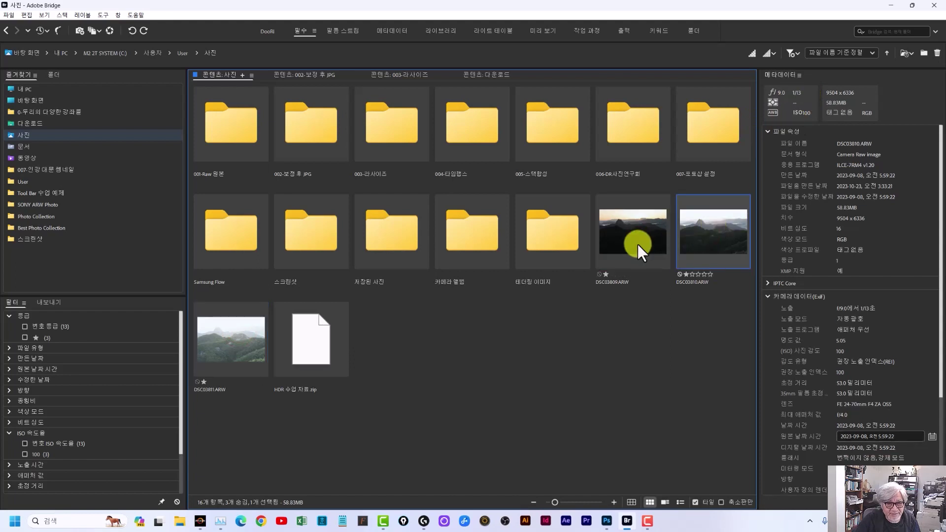
pyautogui.keyDown('shift'); pyautogui.click(240, 343); pyautogui.keyUp('shift')
pyautogui.click(649, 234)
pyautogui.click(158, 444)
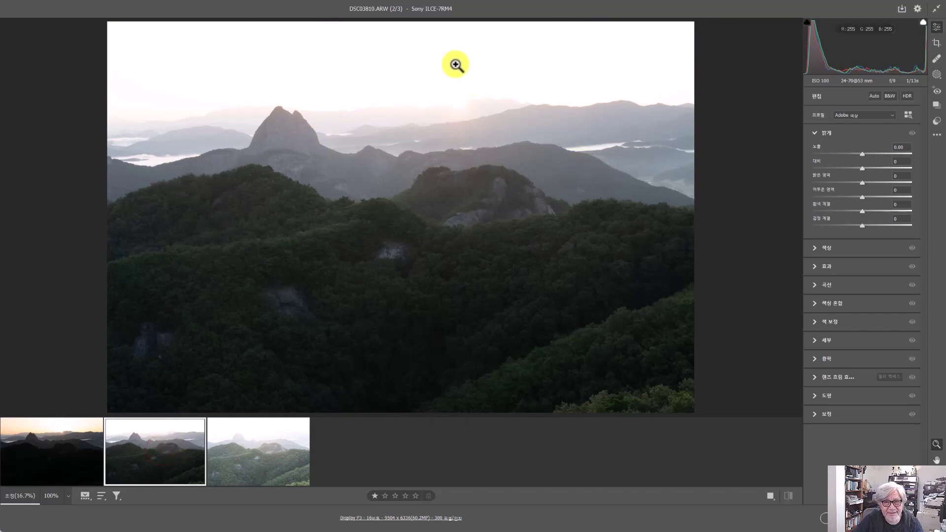
# Step: Try a strong exposure reduction on DSC03810.ARW to check the sky detail, and reset the exposure to 0.00
pyautogui.moveTo(863, 153); pyautogui.dragTo(816, 150)
pyautogui.doubleClick(816, 150)
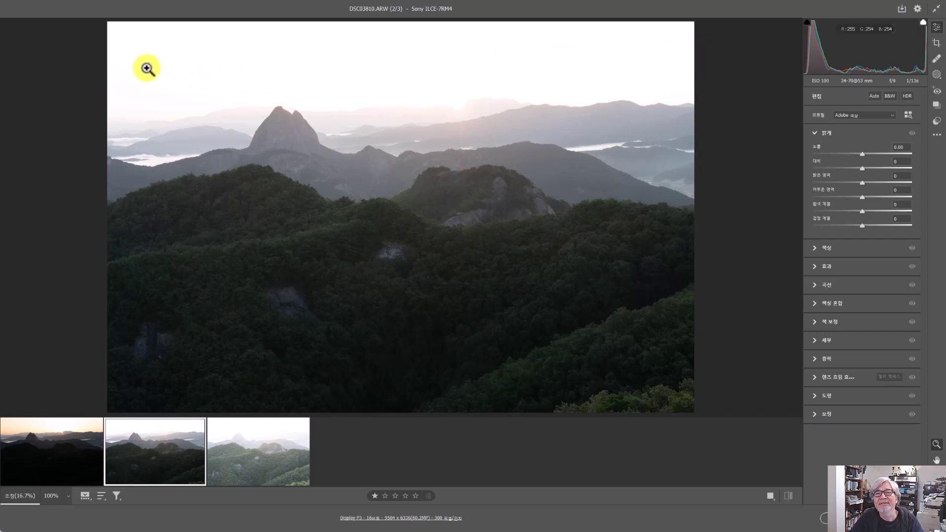
pyautogui.moveTo(862, 153)
pyautogui.mouseDown()
pyautogui.moveTo(809, 150)
pyautogui.moveTo(862, 153)
pyautogui.mouseUp()
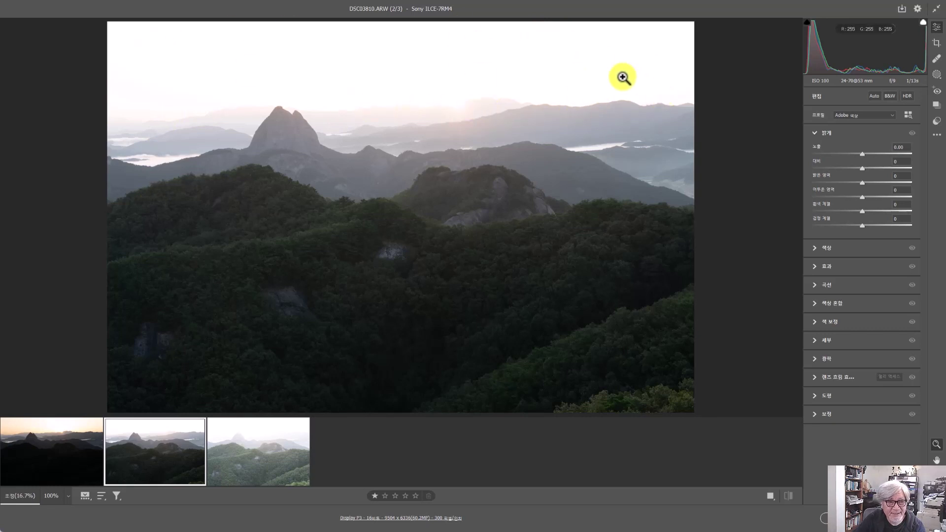
# Step: Test exposures of -1.45 and -0.40 on DSC03809.ARW, resetting the exposure to 0.00 after each
pyautogui.click(72, 450)
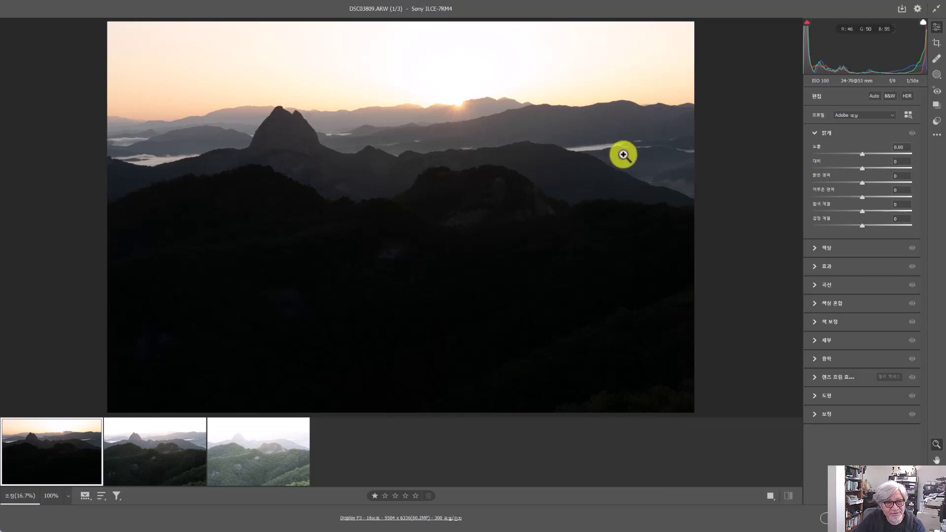
pyautogui.moveTo(863, 152)
pyautogui.mouseDown()
pyautogui.moveTo(832, 150)
pyautogui.moveTo(850, 150)
pyautogui.mouseUp()
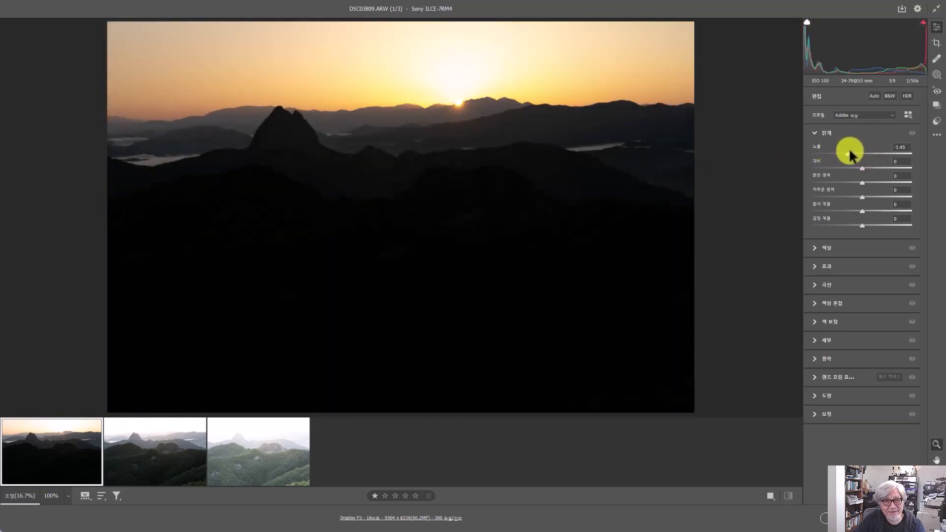
pyautogui.doubleClick(849, 150)
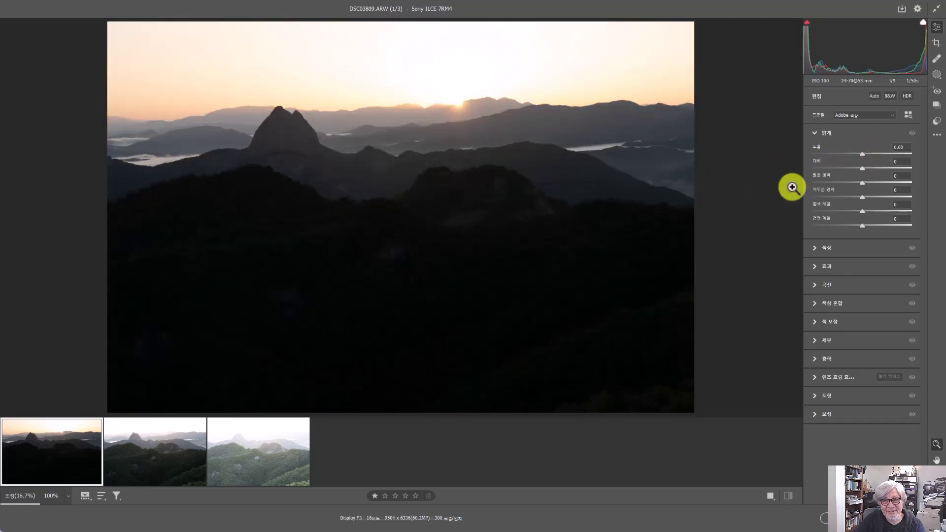
pyautogui.moveTo(861, 152); pyautogui.dragTo(856, 151)
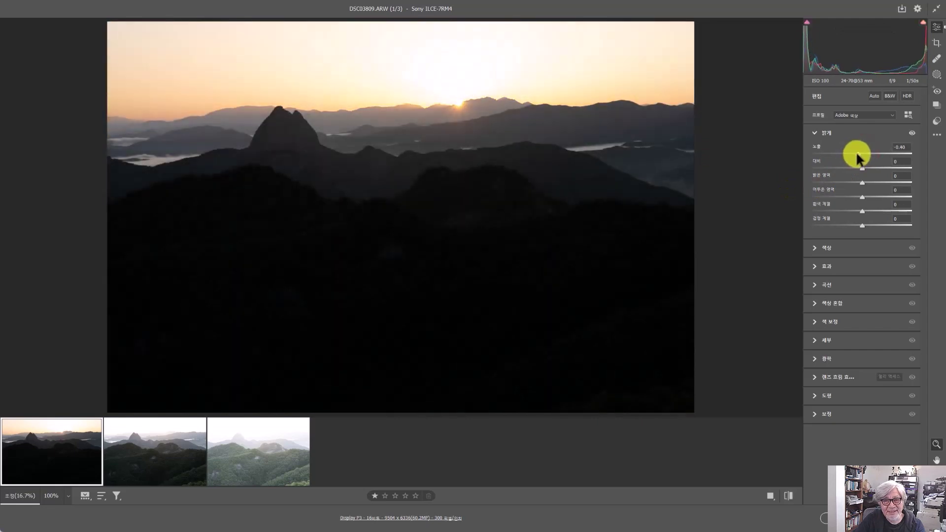
pyautogui.doubleClick(856, 152)
# Step: Try a slightly lower exposure on DSC03811.ARW and reset it to 0.00
pyautogui.click(260, 452)
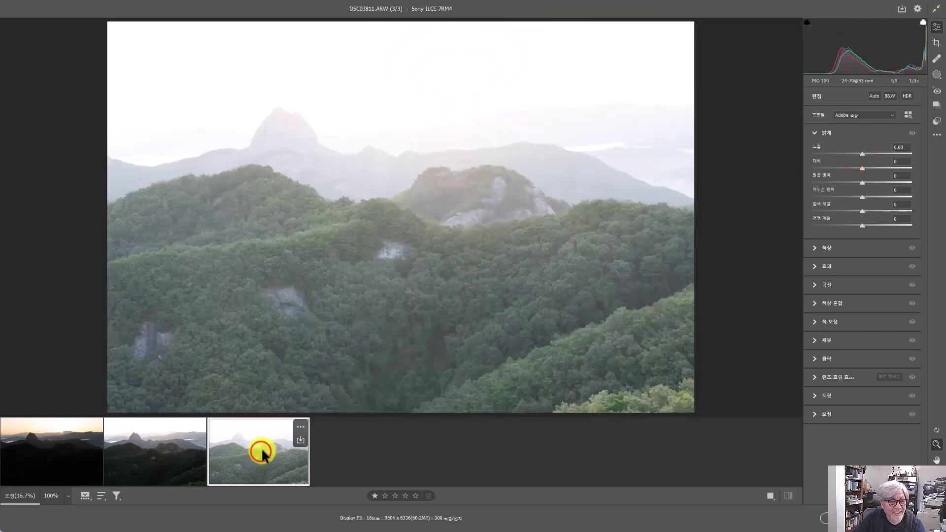
pyautogui.moveTo(863, 152)
pyautogui.mouseDown()
pyautogui.moveTo(821, 153)
pyautogui.moveTo(859, 152)
pyautogui.mouseUp()
pyautogui.doubleClick(860, 153)
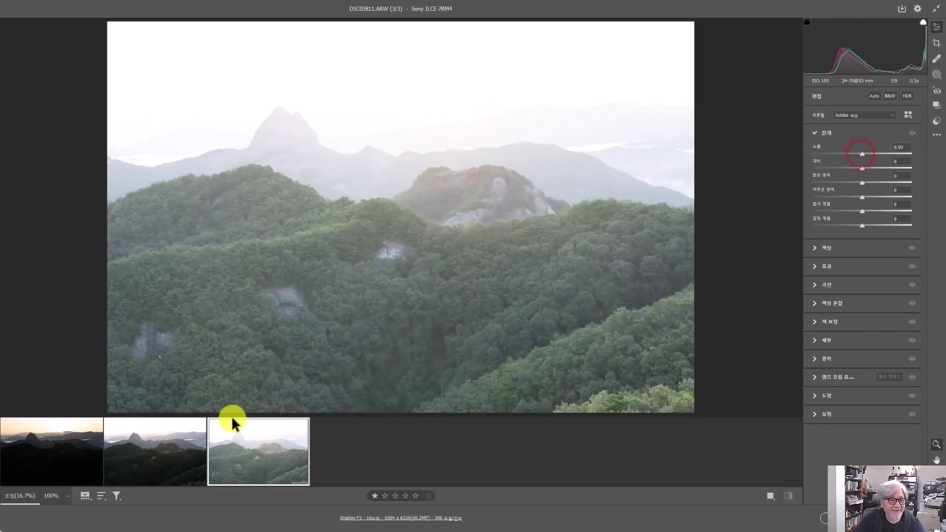
# Step: Merge the three bracketed raw photos to HDR with image alignment and auto settings, and save the result as DSC03809-HDR in DNG format
pyautogui.click(50, 447)
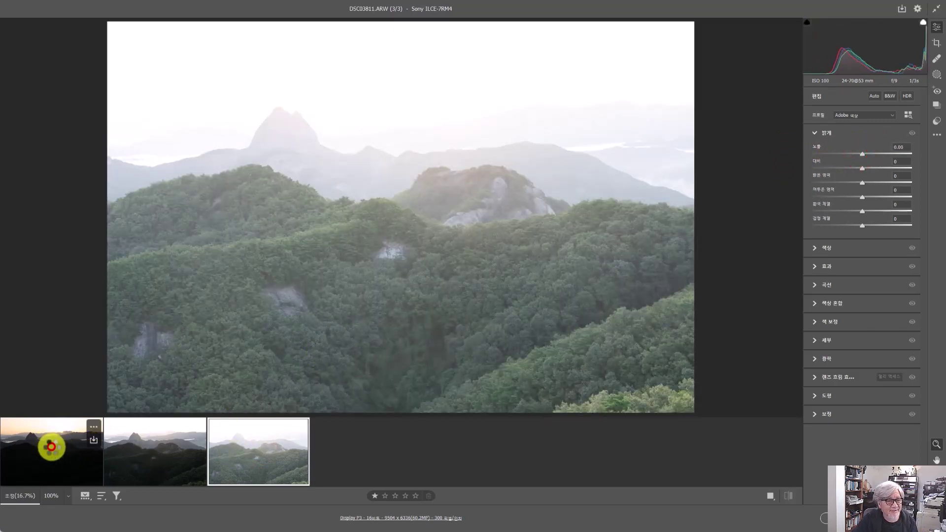
pyautogui.hotkey('ctrl', 'a')
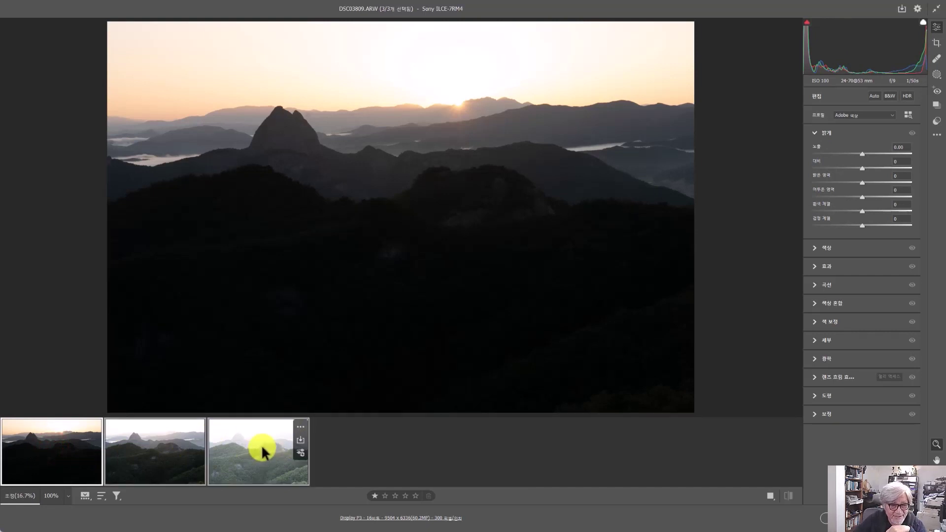
pyautogui.rightClick(262, 447)
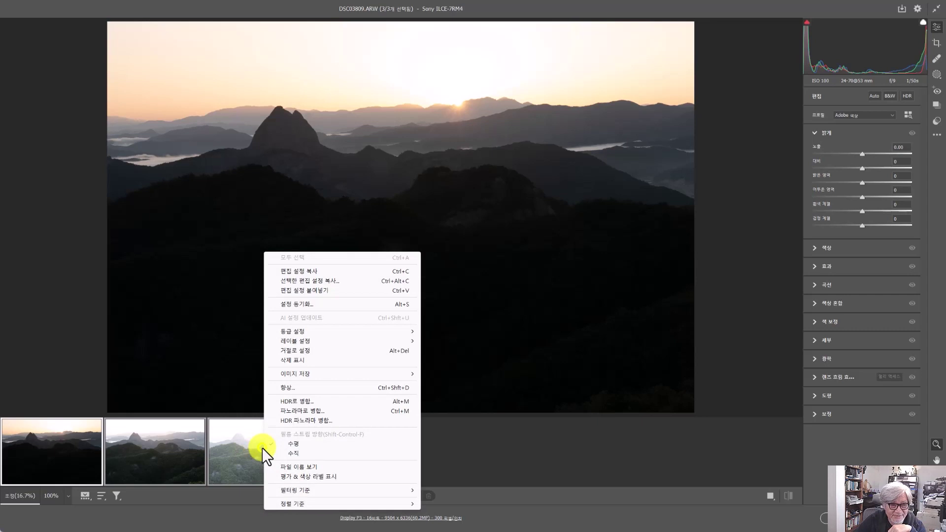
pyautogui.click(266, 401)
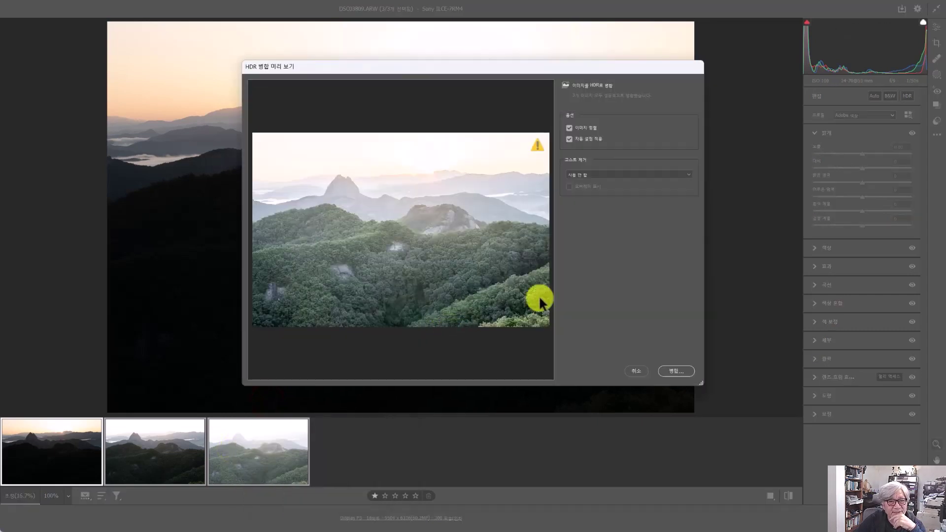
pyautogui.click(675, 370)
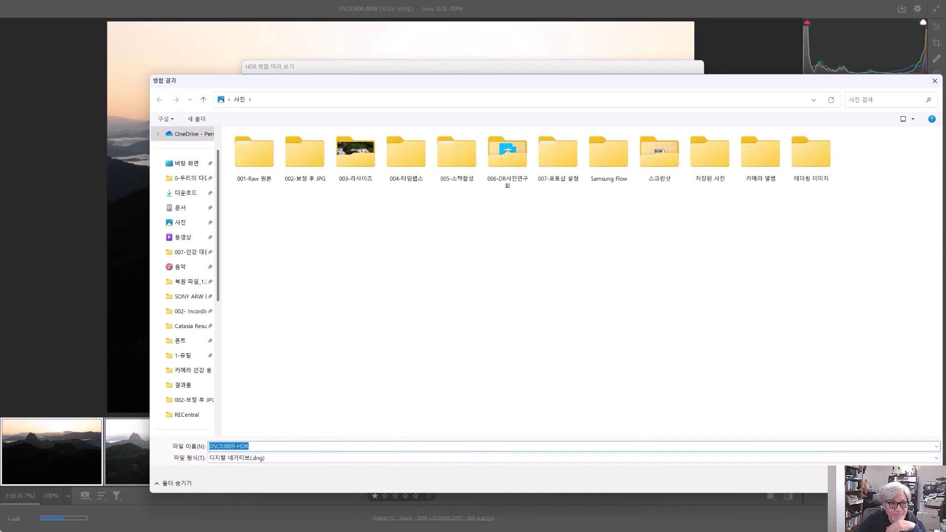
pyautogui.press('Return')
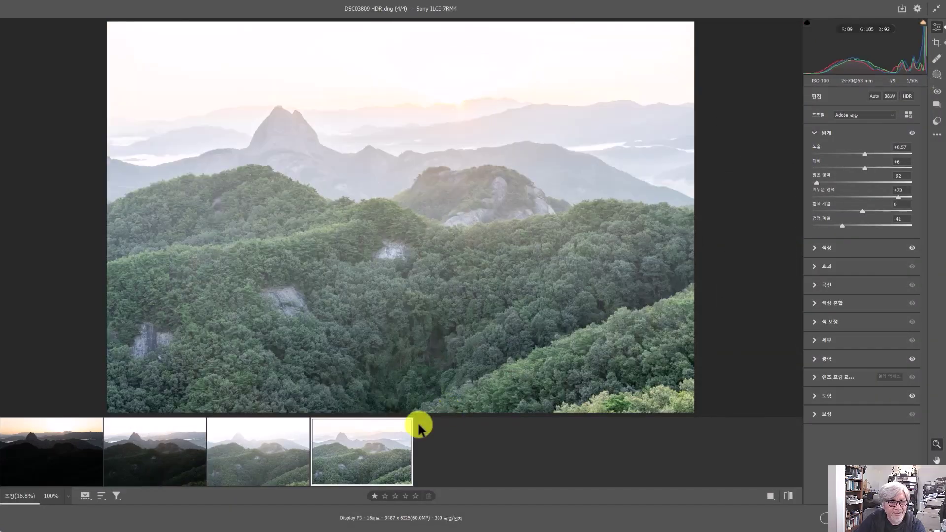
# Step: Display the merged DSC03809-HDR.dng and examine the light adjustments that the merge applied
pyautogui.click(358, 437)
pyautogui.click(815, 133)
pyautogui.click(815, 132)
pyautogui.click(818, 129)
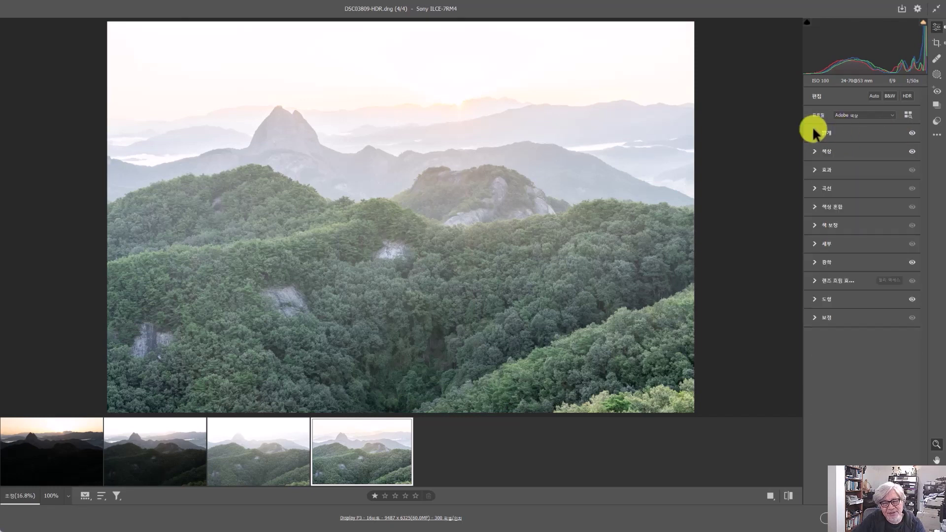
pyautogui.click(819, 134)
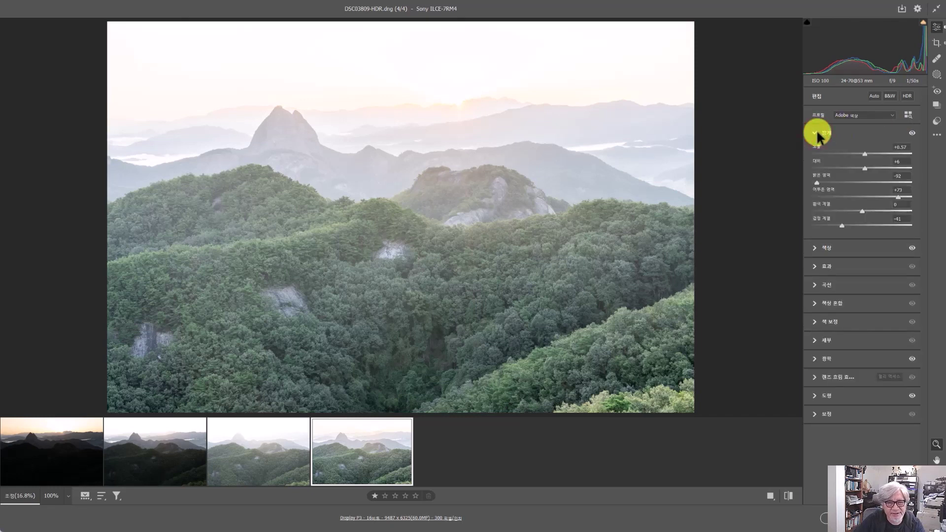
pyautogui.click(820, 131)
pyautogui.click(818, 135)
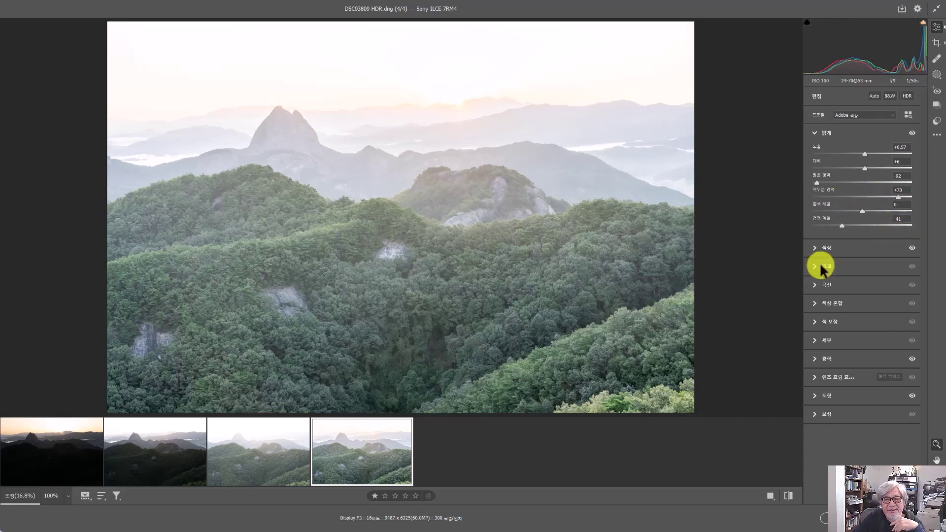
# Step: Set the vibrance of DSC03809-HDR.dng to +16 and return to its light adjustments
pyautogui.click(816, 247)
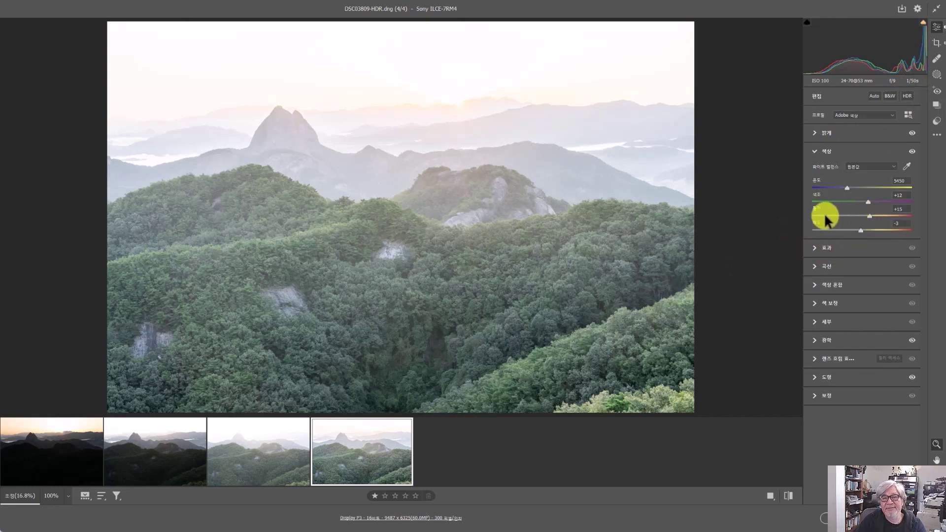
pyautogui.click(870, 216)
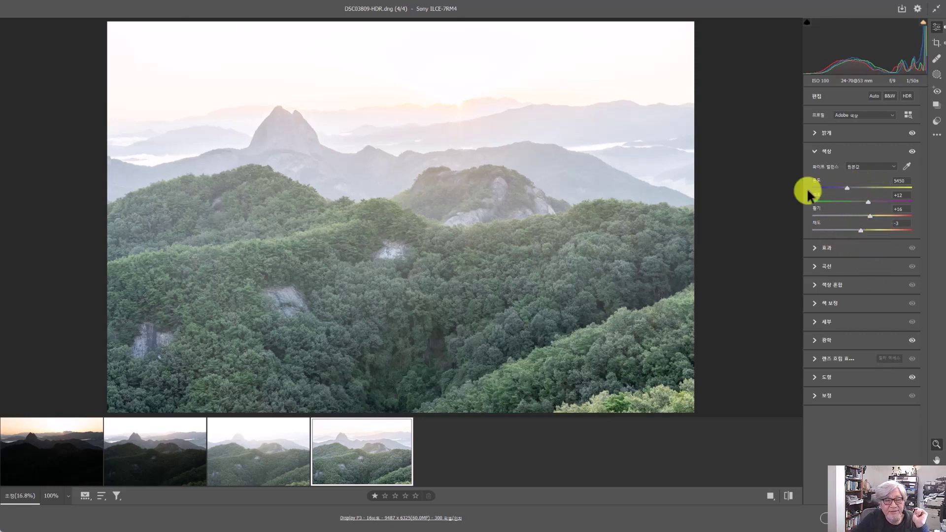
pyautogui.click(812, 251)
pyautogui.click(813, 132)
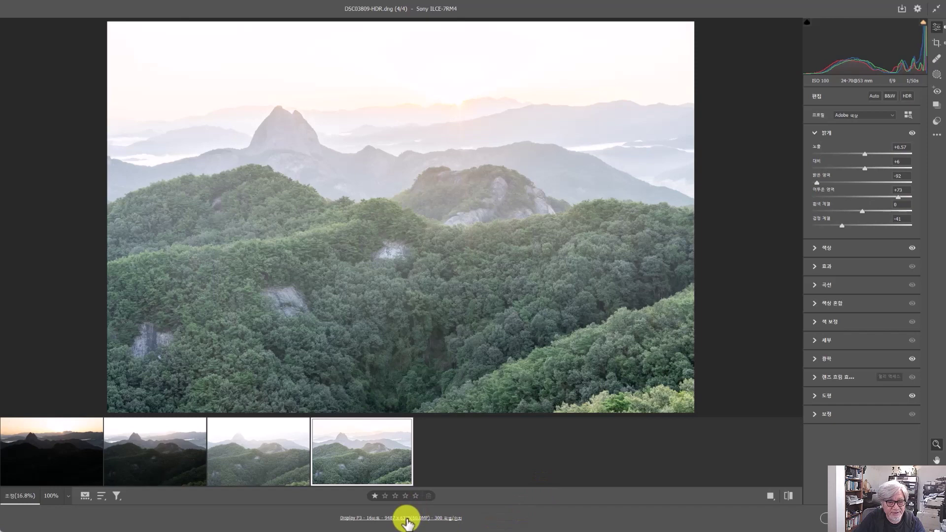
# Step: Review the option that enables HDR editing by default in the Camera Raw preferences
pyautogui.click(918, 9)
pyautogui.click(288, 121)
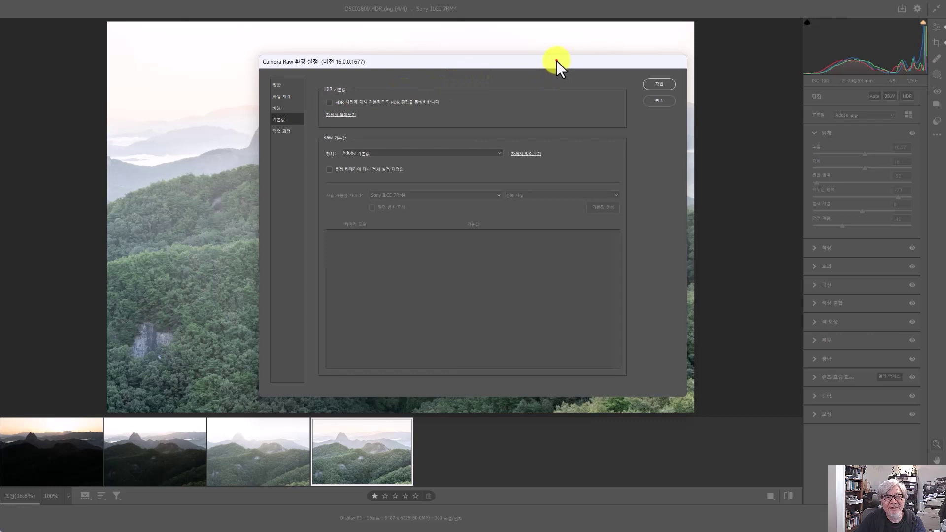
pyautogui.moveTo(556, 60); pyautogui.dragTo(463, 61)
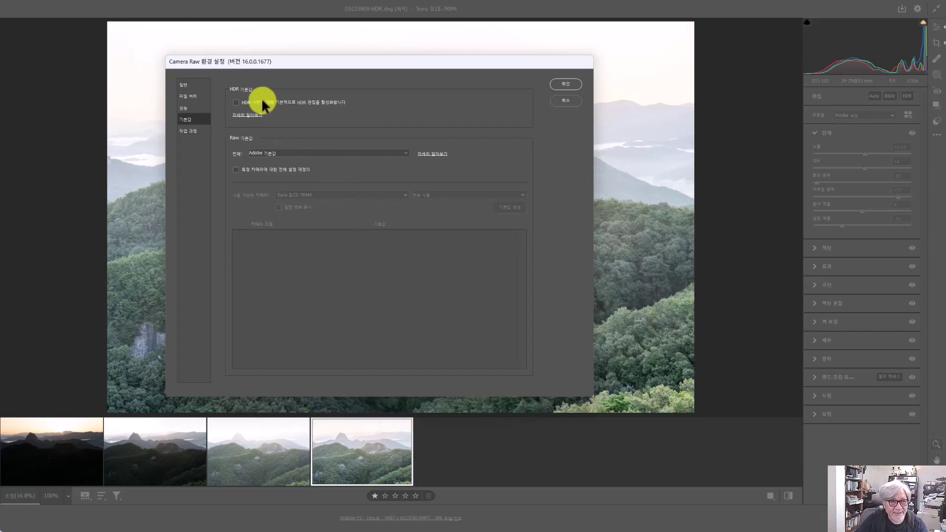
pyautogui.press('Return')
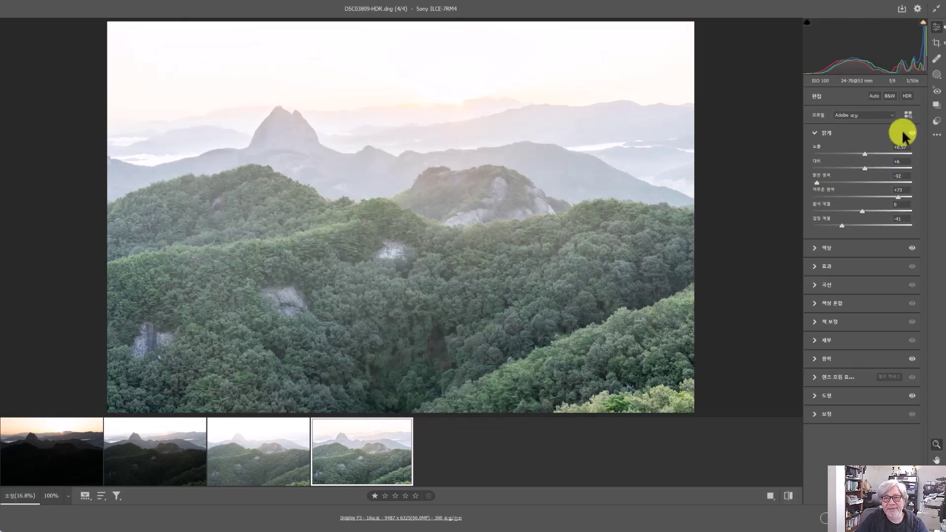
# Step: Turn on HDR editing for DSC03809-HDR.dng and check the color space in its workflow settings
pyautogui.click(907, 96)
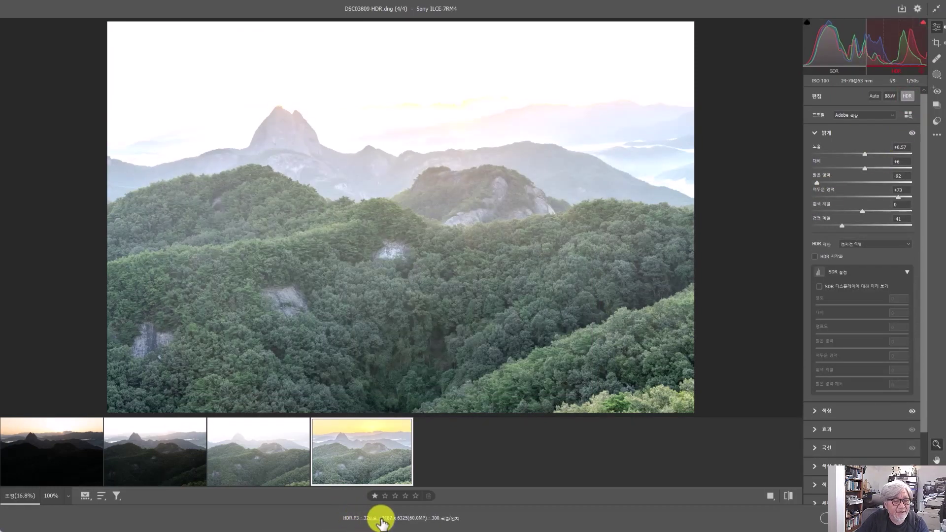
pyautogui.click(381, 518)
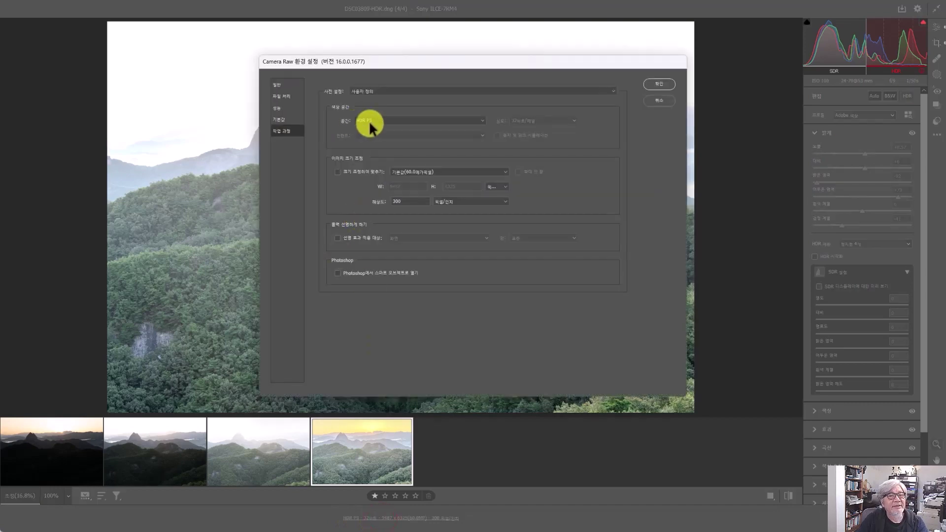
pyautogui.click(481, 121)
pyautogui.click(480, 121)
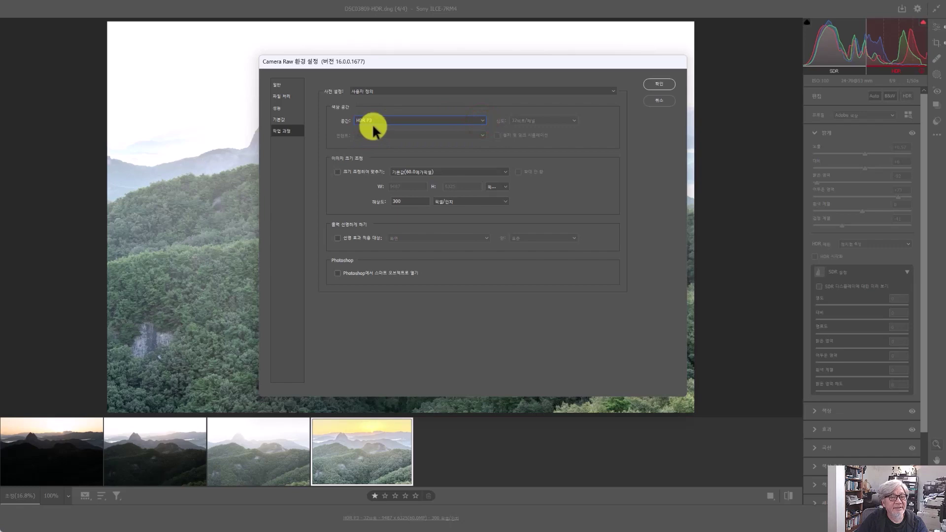
pyautogui.click(659, 101)
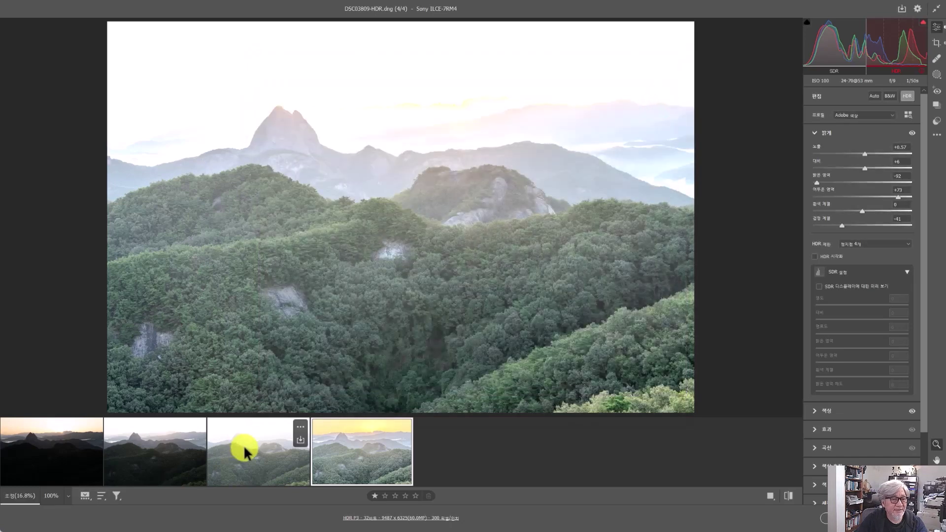
# Step: Try sRGB IEC61966-2.1 and 8 bits/channel as the workflow color space and depth for DSC03810.ARW
pyautogui.click(242, 449)
pyautogui.click(168, 457)
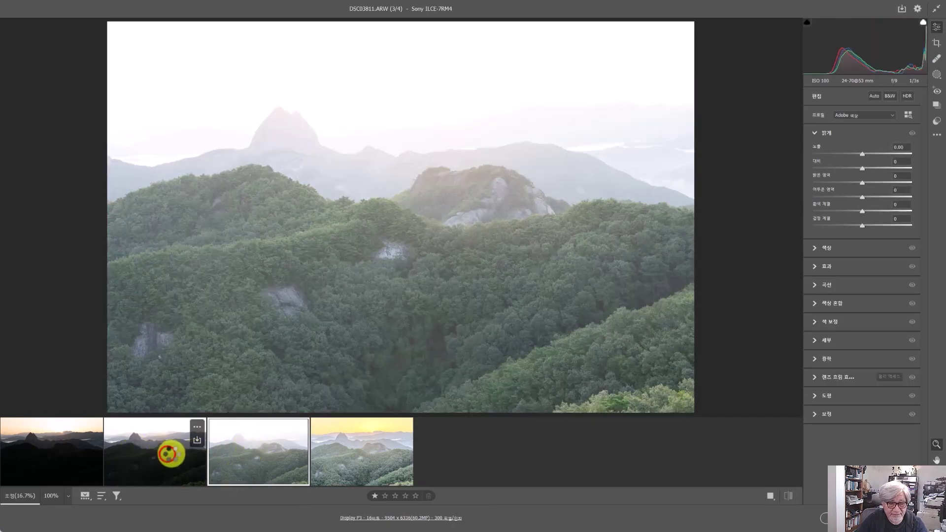
pyautogui.click(402, 517)
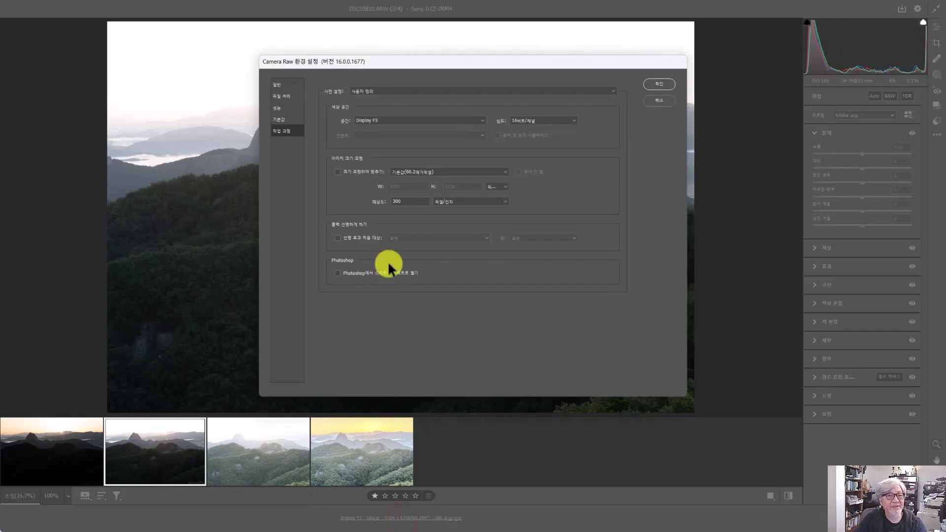
pyautogui.click(368, 118)
pyautogui.click(368, 118)
pyautogui.click(369, 121)
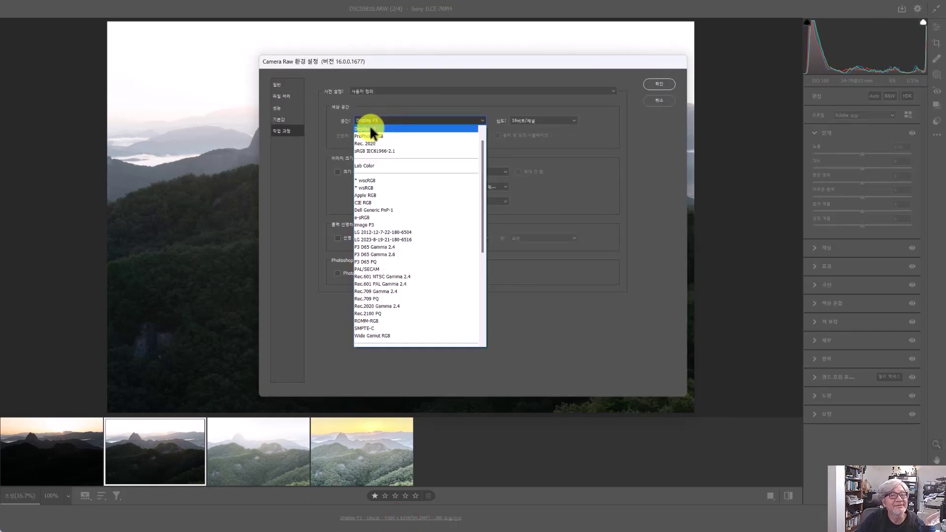
pyautogui.click(374, 150)
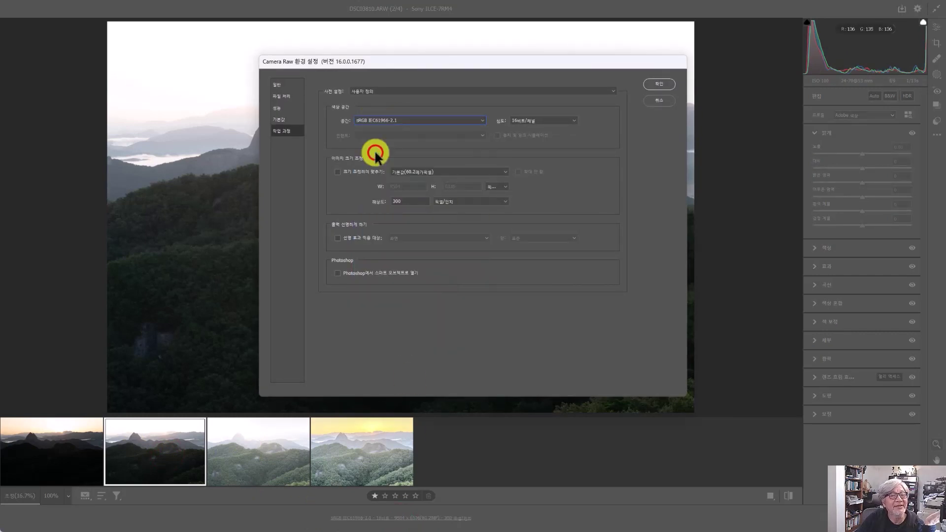
pyautogui.click(518, 129)
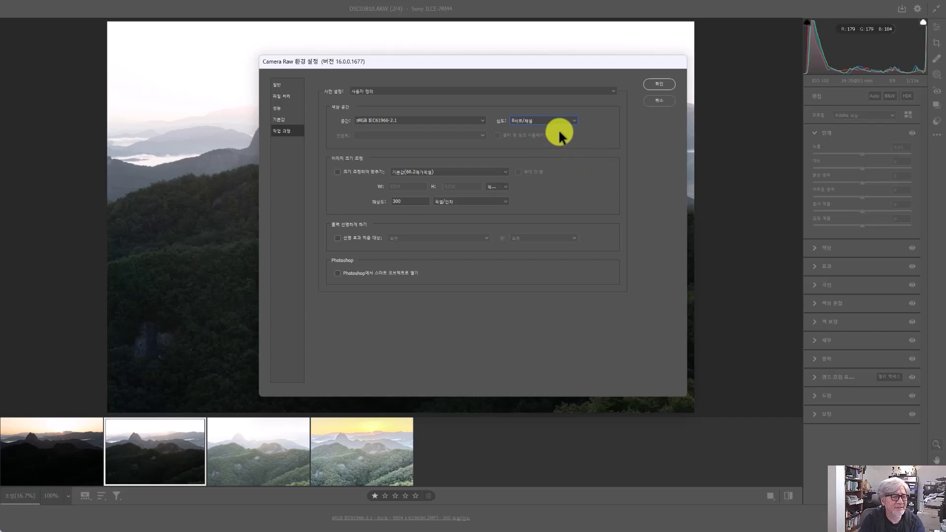
pyautogui.click(659, 84)
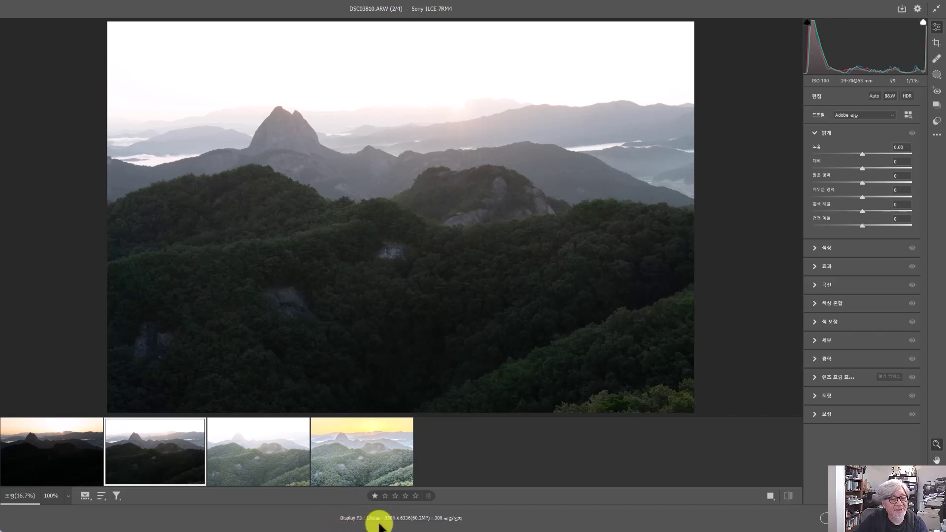
# Step: Display DSC03809-HDR.dng and compare its HDR rendering with the SDR display preview
pyautogui.moveTo(380, 454)
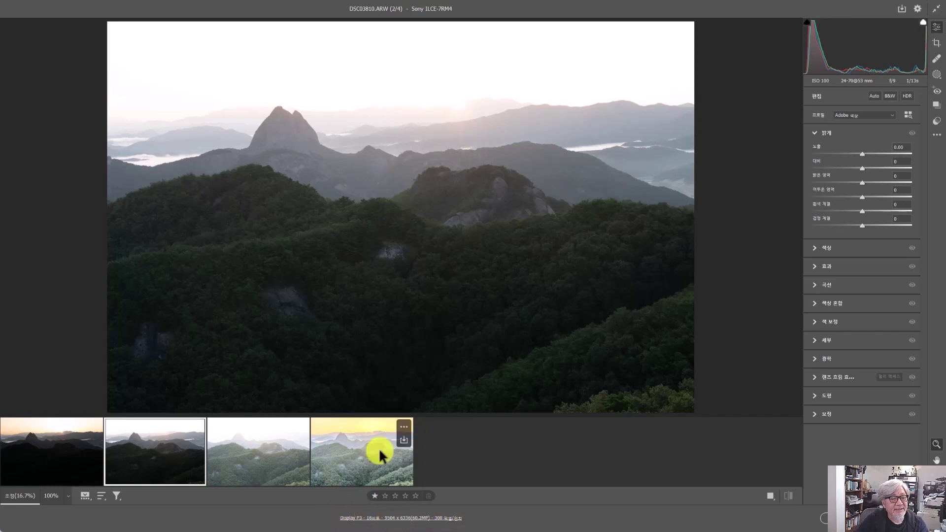
pyautogui.click(378, 452)
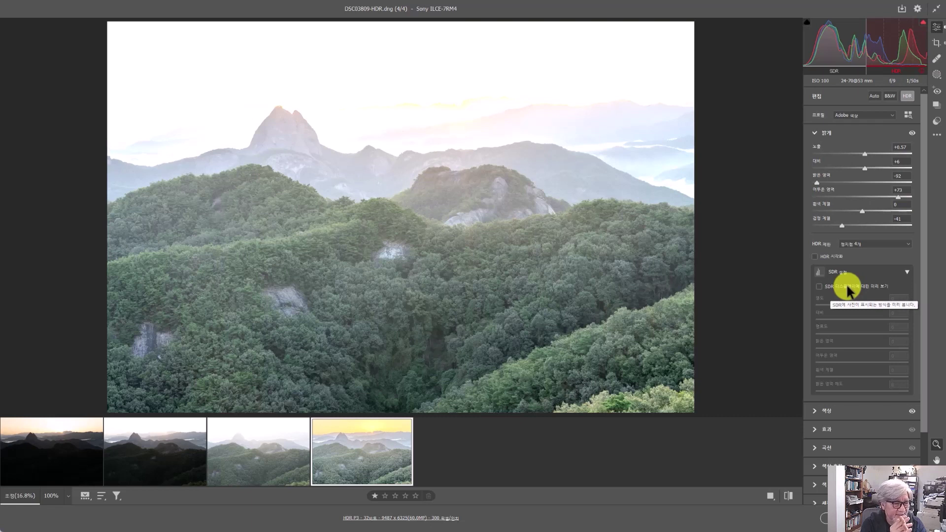
pyautogui.click(819, 285)
pyautogui.click(818, 285)
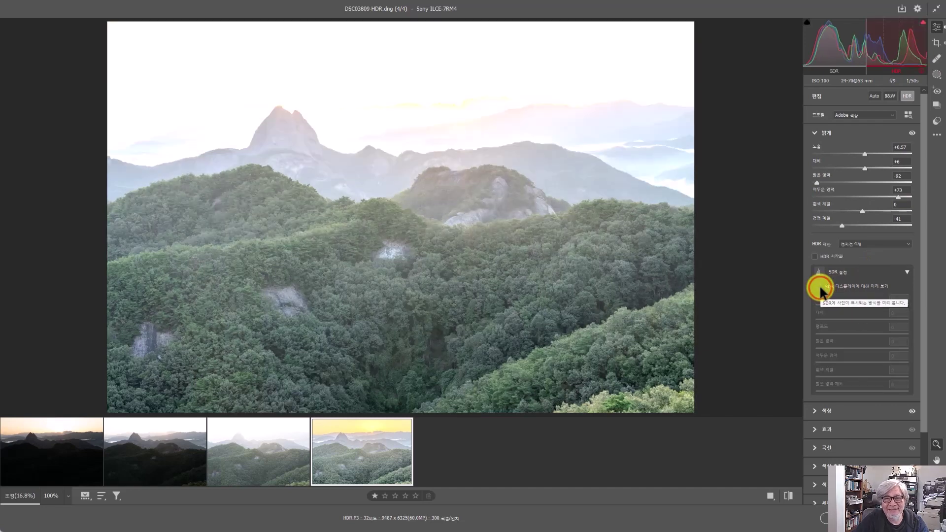
pyautogui.click(819, 285)
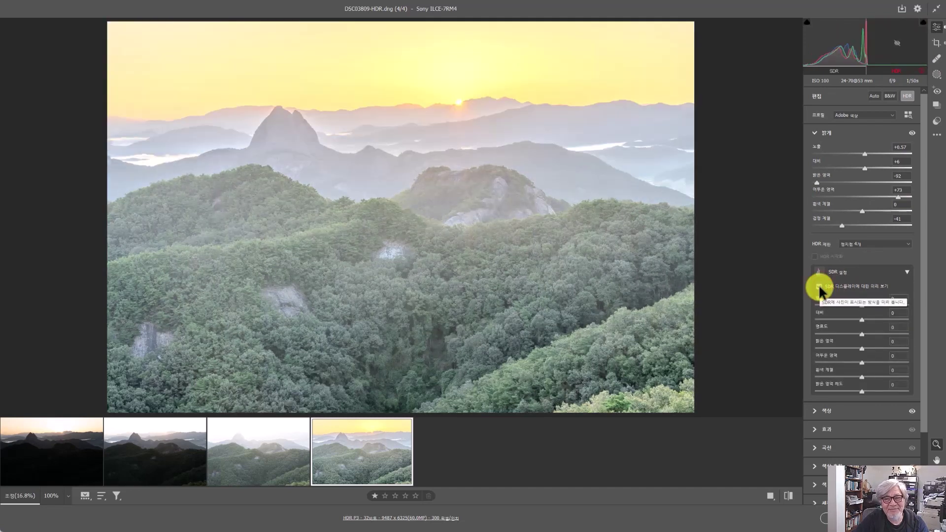
pyautogui.click(818, 285)
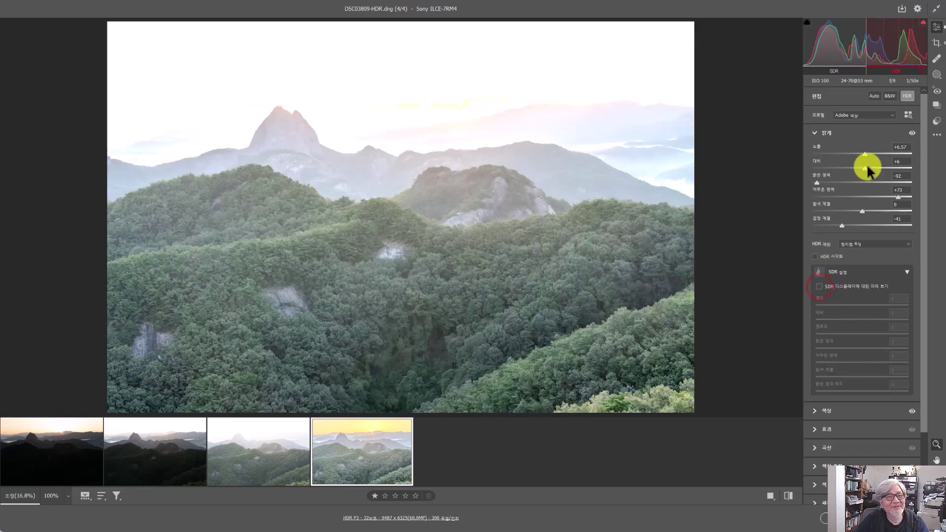
# Step: Lower the exposure of DSC03809-HDR.dng to -0.85 to bring out the sunrise sky
pyautogui.moveTo(865, 154)
pyautogui.mouseDown()
pyautogui.moveTo(857, 157)
pyautogui.moveTo(866, 153)
pyautogui.mouseUp()
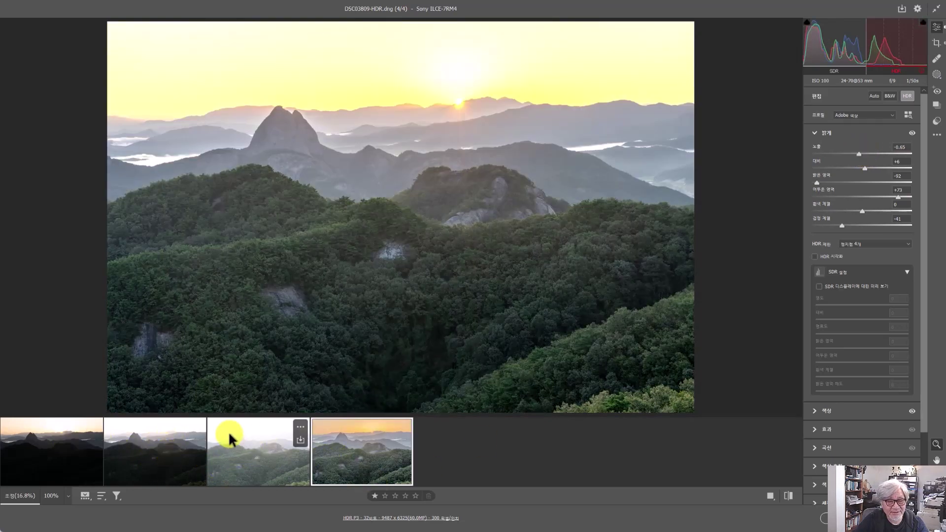
pyautogui.moveTo(862, 157); pyautogui.dragTo(858, 158)
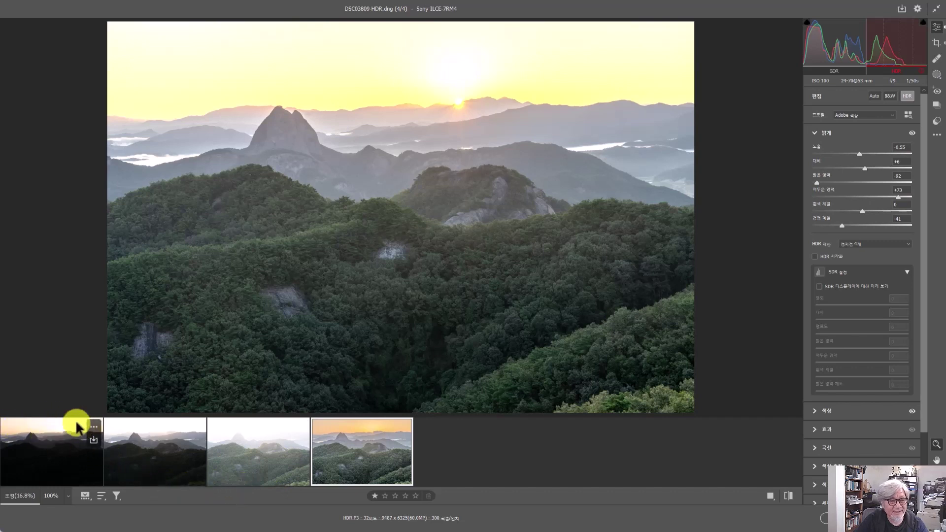
pyautogui.moveTo(858, 153); pyautogui.dragTo(860, 152)
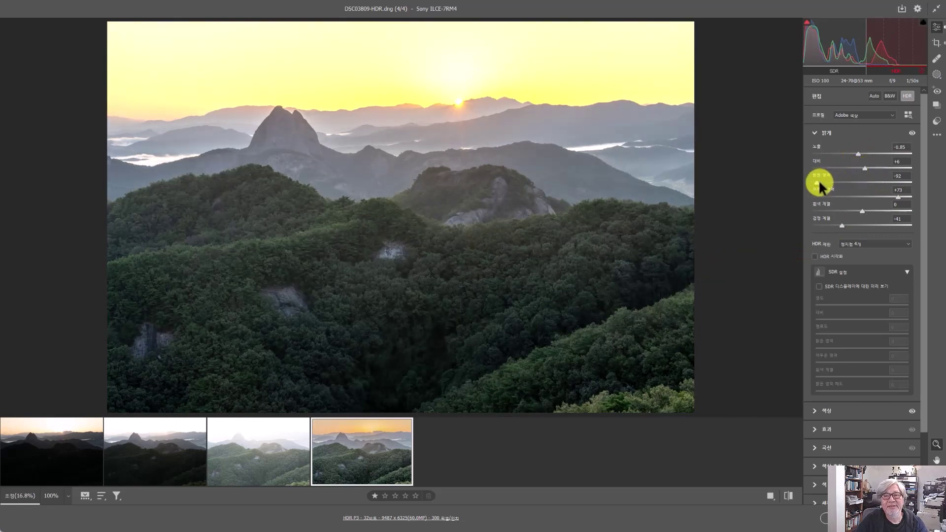
# Step: Set the highlights to -93 and the shadows to +76 on DSC03809-HDR.dng
pyautogui.moveTo(817, 182); pyautogui.dragTo(818, 183)
pyautogui.moveTo(814, 182); pyautogui.dragTo(816, 183)
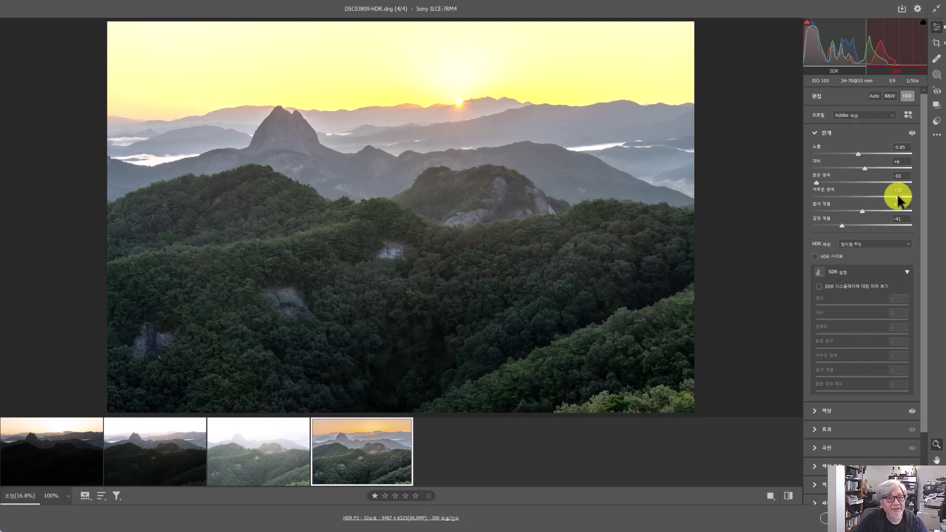
pyautogui.moveTo(897, 194)
pyautogui.mouseDown()
pyautogui.moveTo(887, 193)
pyautogui.moveTo(898, 190)
pyautogui.mouseUp()
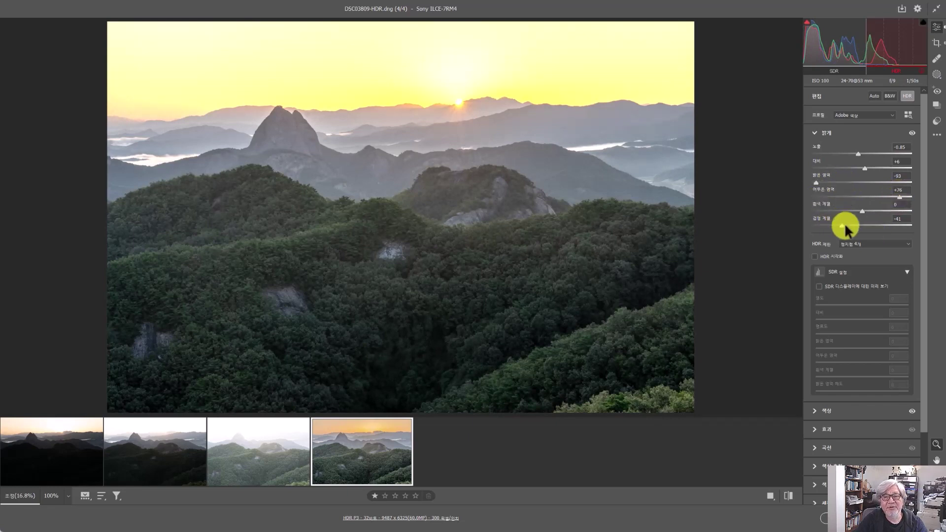
# Step: Lower the blacks to -53 and raise the whites to +2 on DSC03809-HDR.dng
pyautogui.moveTo(844, 226)
pyautogui.mouseDown()
pyautogui.moveTo(866, 220)
pyautogui.moveTo(837, 223)
pyautogui.mouseUp()
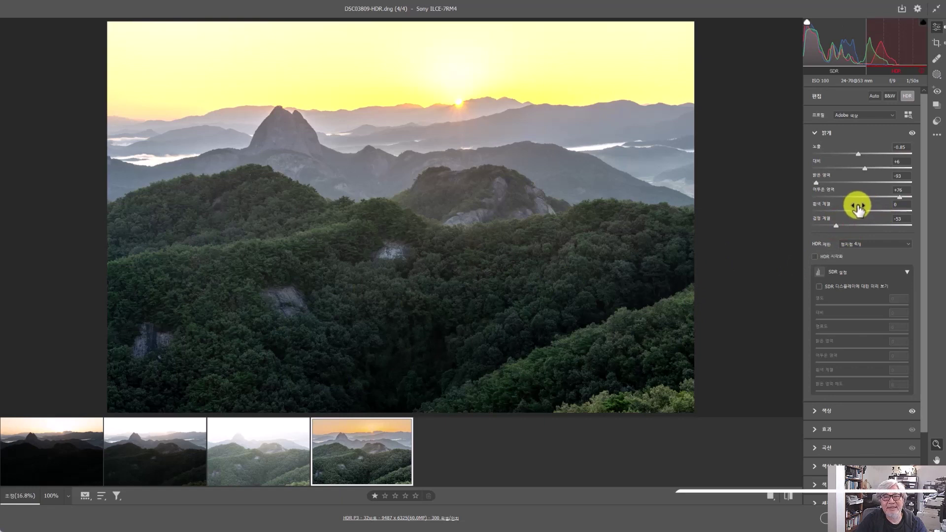
pyautogui.moveTo(862, 207)
pyautogui.mouseDown()
pyautogui.moveTo(872, 214)
pyautogui.moveTo(862, 213)
pyautogui.mouseUp()
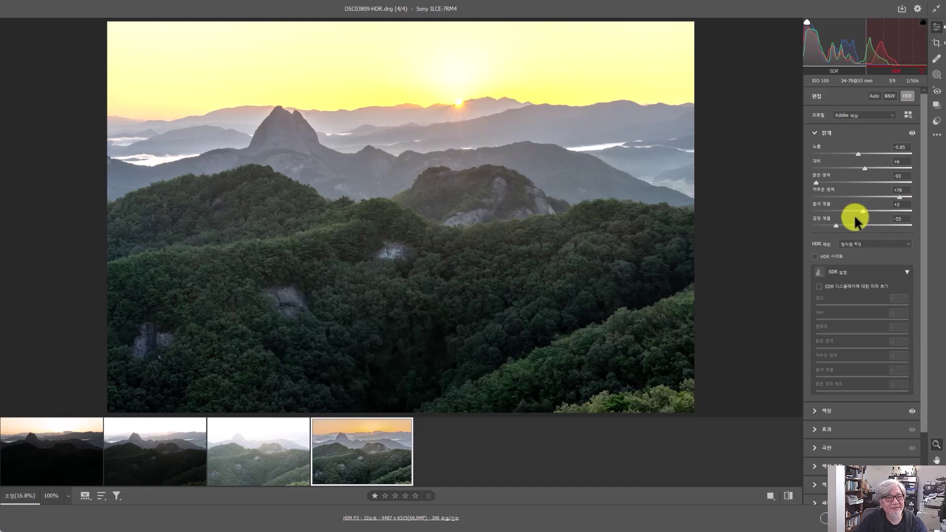
# Step: Set the exposure to -1.80 and the shadows to +98 to deepen the sunrise sky while keeping the forest visible
pyautogui.moveTo(858, 153); pyautogui.dragTo(850, 155)
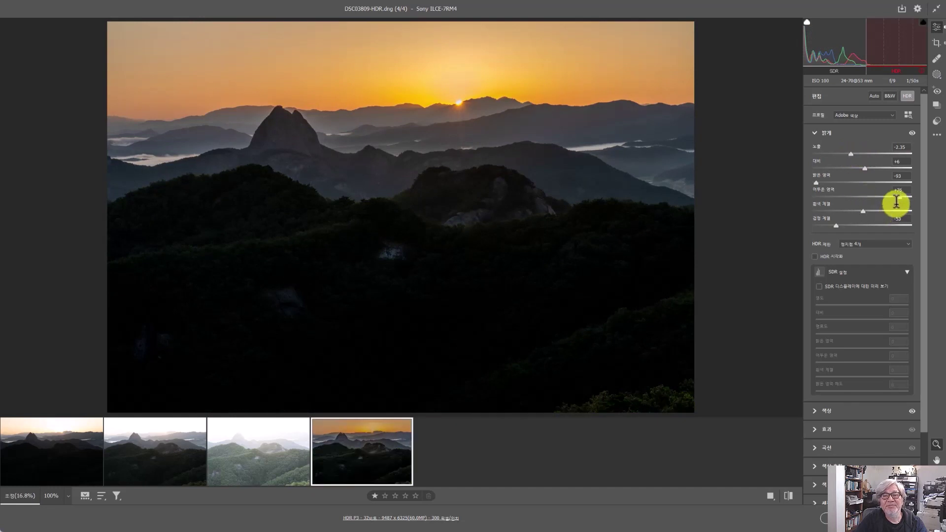
pyautogui.moveTo(897, 196); pyautogui.dragTo(910, 194)
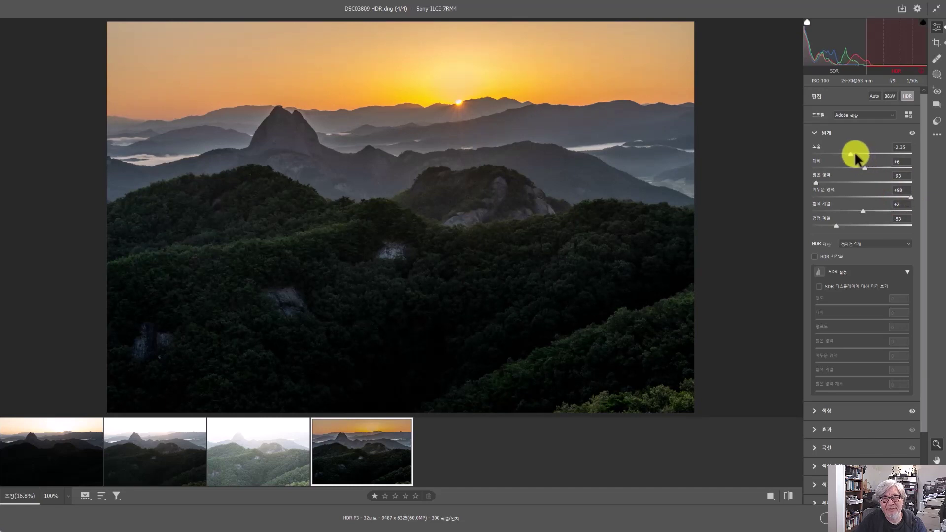
pyautogui.moveTo(854, 153); pyautogui.dragTo(856, 153)
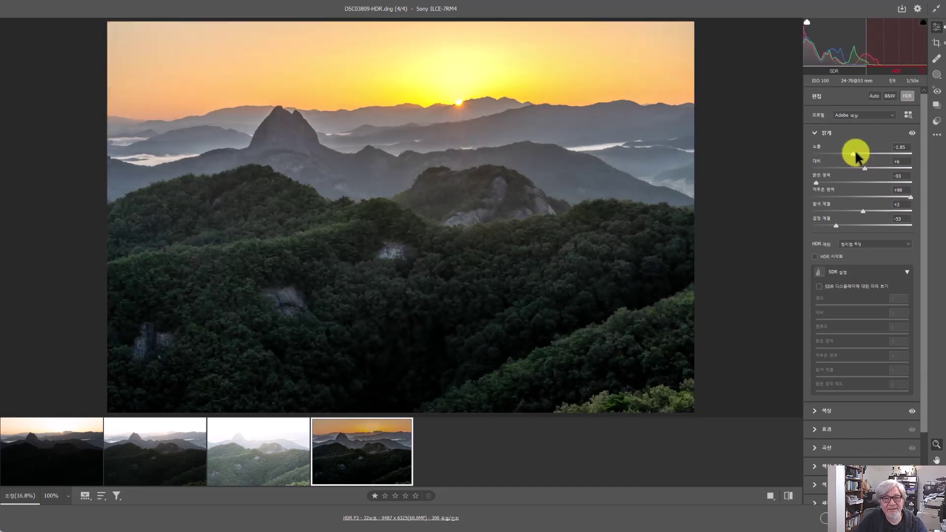
# Step: Raise the blacks to -35 and the whites to +19 on the HDR image
pyautogui.click(836, 225)
pyautogui.moveTo(836, 227)
pyautogui.mouseDown()
pyautogui.moveTo(853, 225)
pyautogui.moveTo(845, 225)
pyautogui.mouseUp()
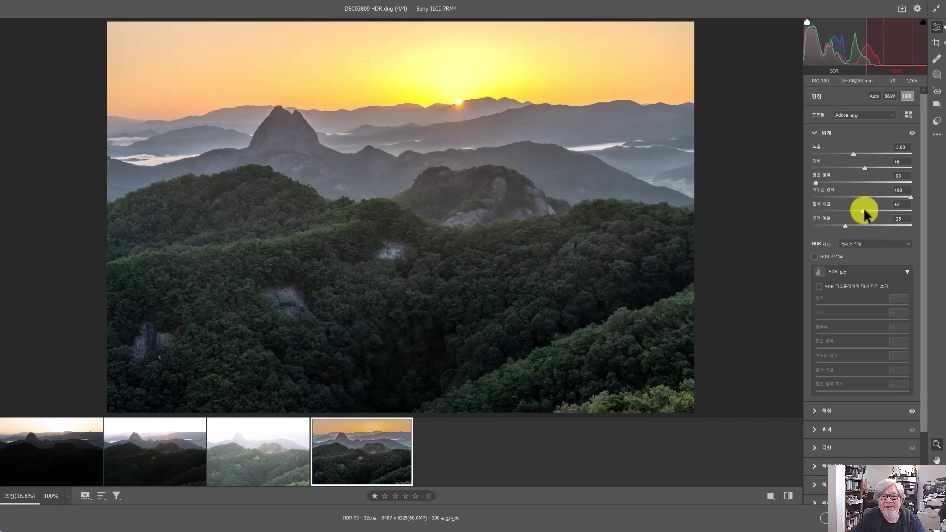
pyautogui.moveTo(864, 212)
pyautogui.mouseDown()
pyautogui.moveTo(883, 212)
pyautogui.moveTo(849, 211)
pyautogui.moveTo(870, 212)
pyautogui.mouseUp()
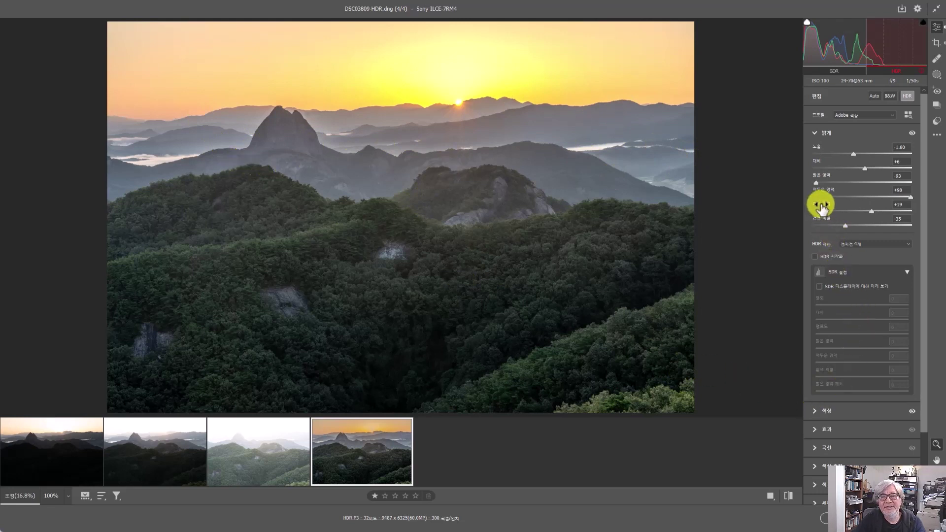
# Step: Set Dehaze to +25 and raise the blacks further to lift the dark forest areas
pyautogui.click(821, 433)
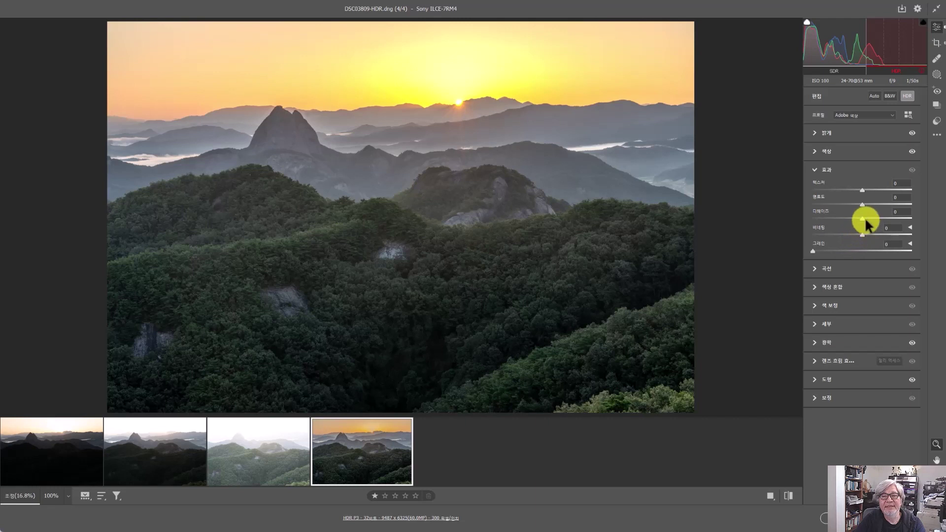
pyautogui.moveTo(864, 219); pyautogui.dragTo(875, 221)
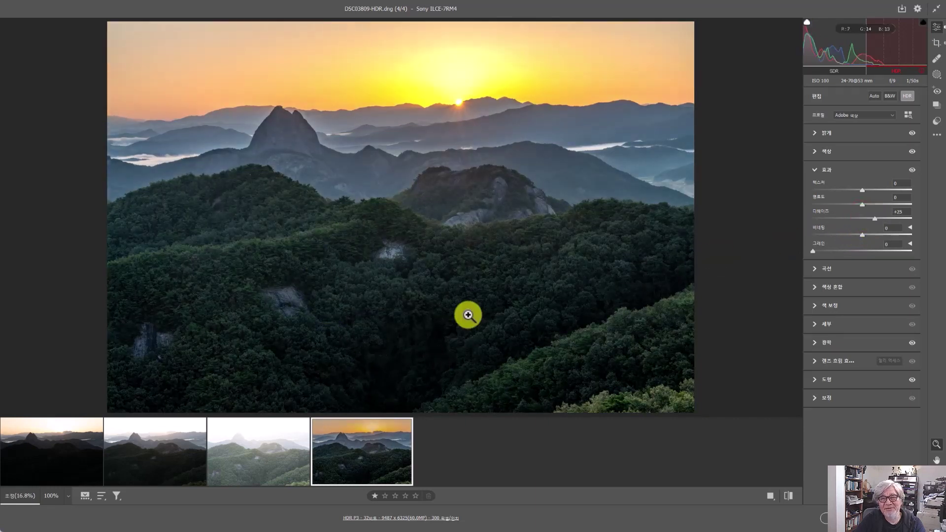
pyautogui.click(814, 134)
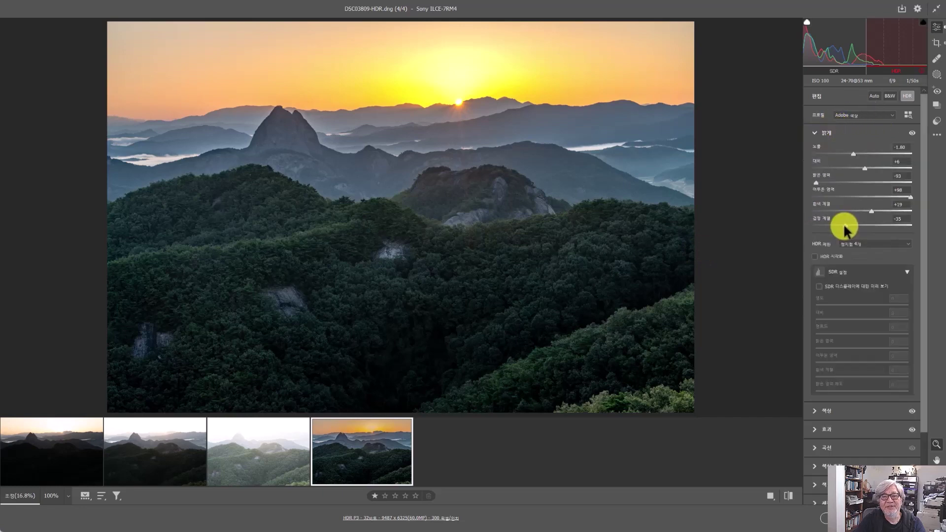
pyautogui.moveTo(846, 225); pyautogui.dragTo(859, 224)
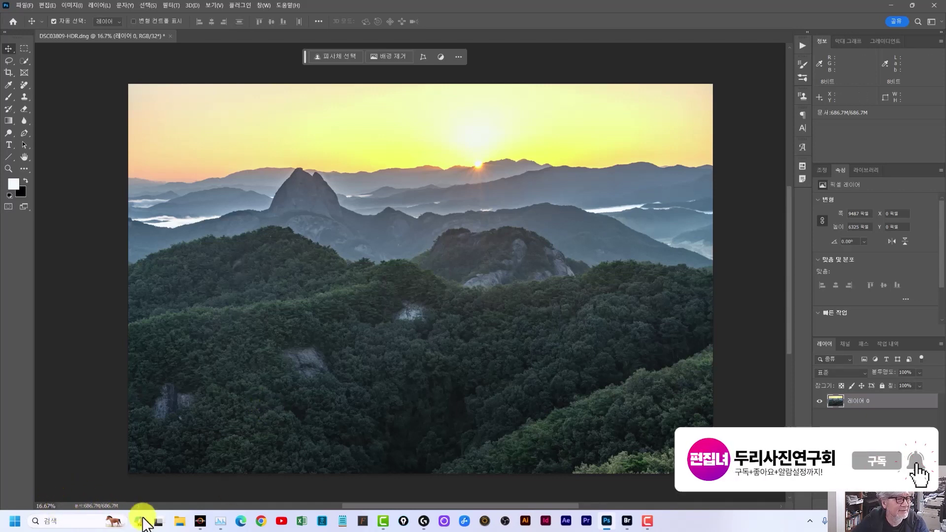
# Step: Compare the image's 8-bit conversion with its 32-bit version and examine the Crop tool's fill options on the 32-bit image
pyautogui.hotkey('ctrl', 'shift', 'z')
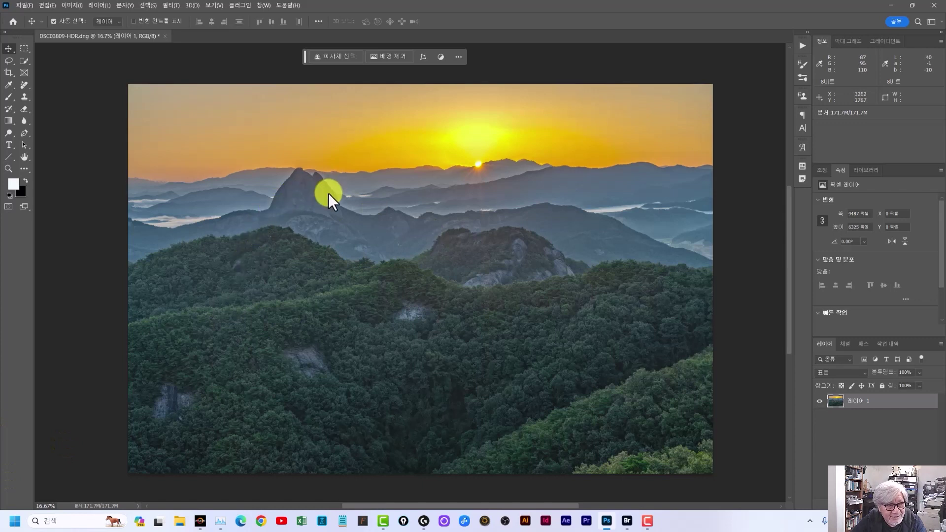
pyautogui.hotkey('ctrl', 'z')
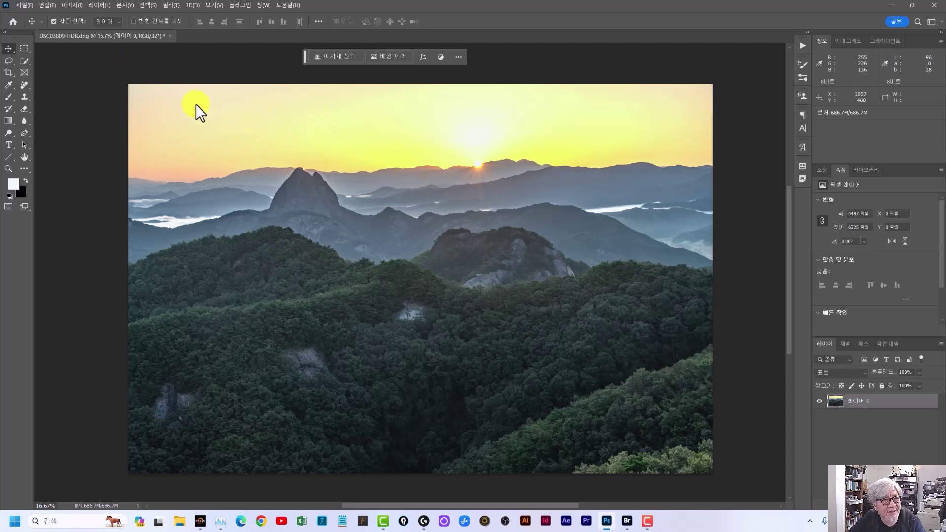
pyautogui.click(8, 72)
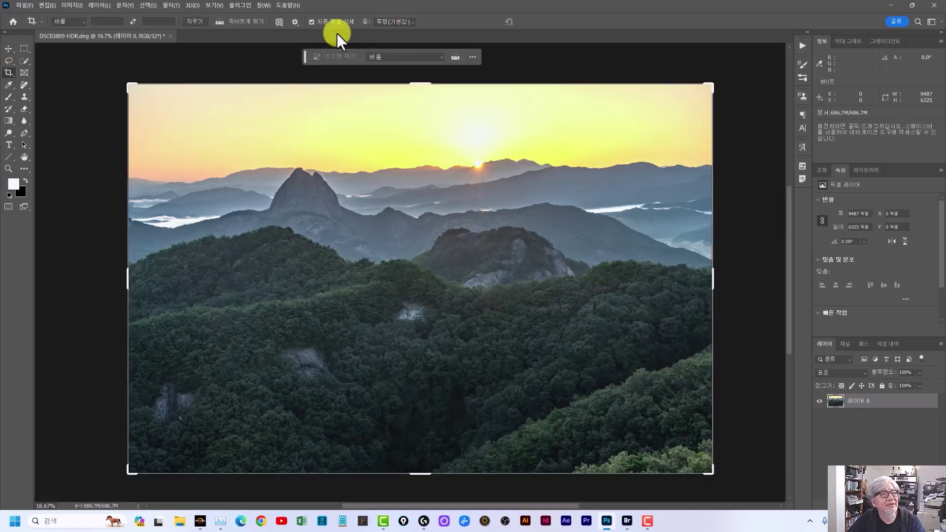
pyautogui.click(394, 22)
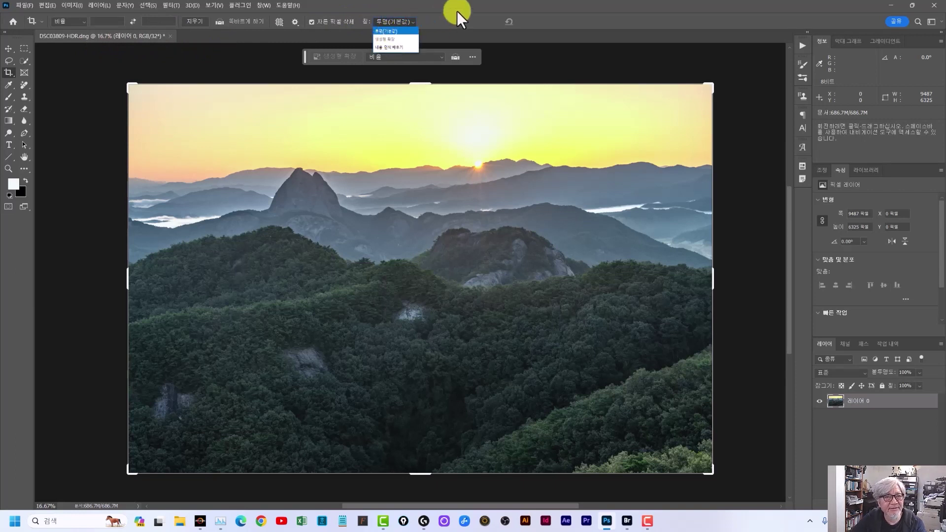
pyautogui.click(8, 47)
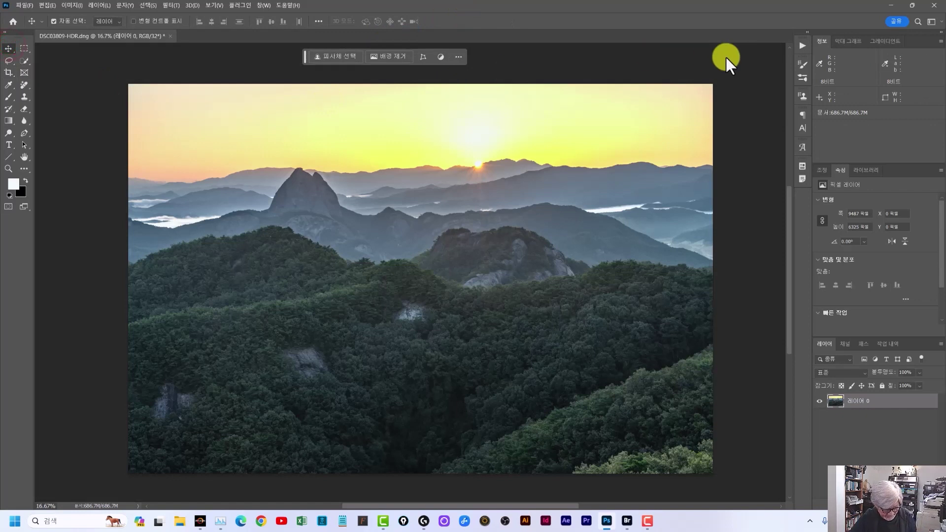
# Step: Restore the 8-bit conversion and set the Crop tool's fill to Generative Expand
pyautogui.hotkey('ctrl', 'shift', 'z')
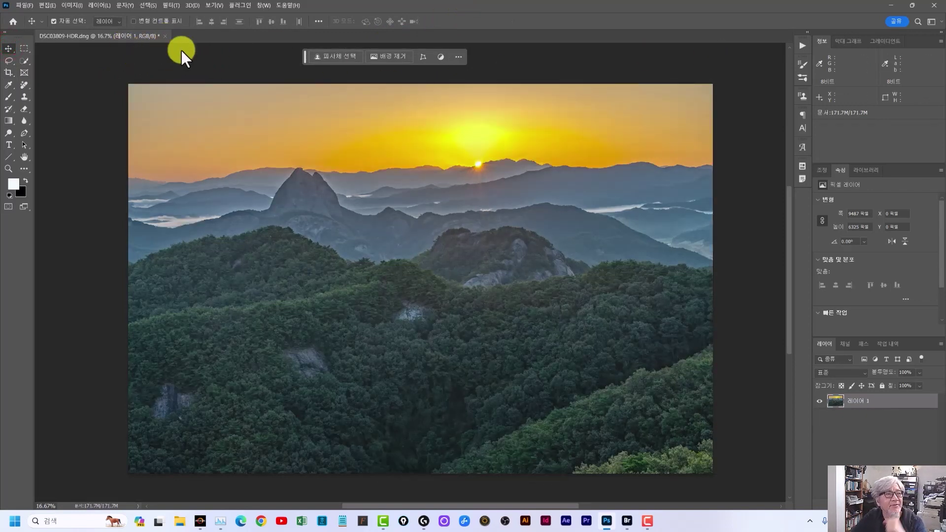
pyautogui.click(9, 72)
pyautogui.click(394, 22)
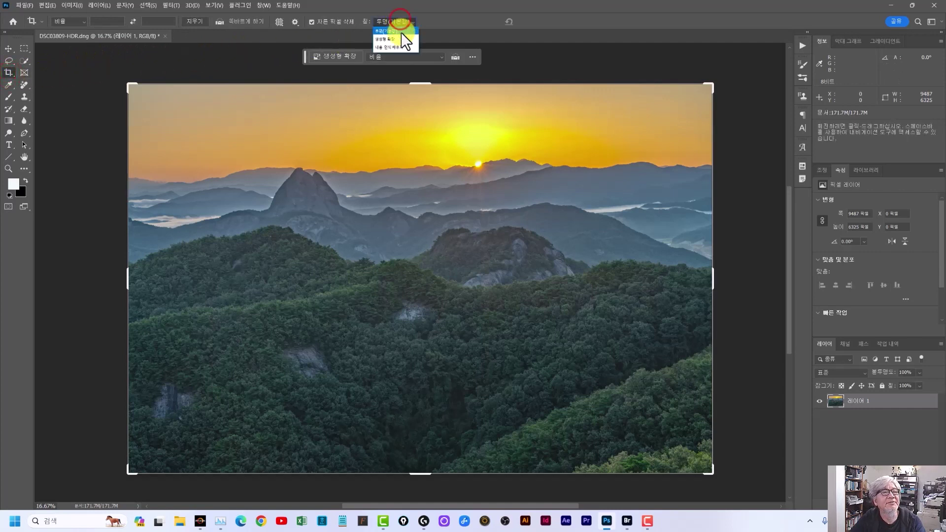
pyautogui.click(392, 40)
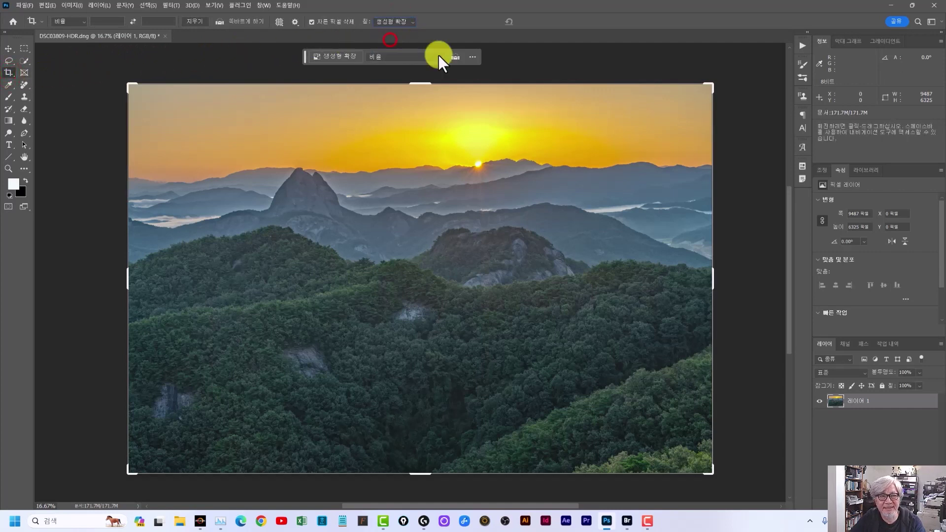
# Step: Straighten the 8-bit image by about 1.5° along a line across its full width near the mountain horizon, and apply the crop
pyautogui.click(220, 21)
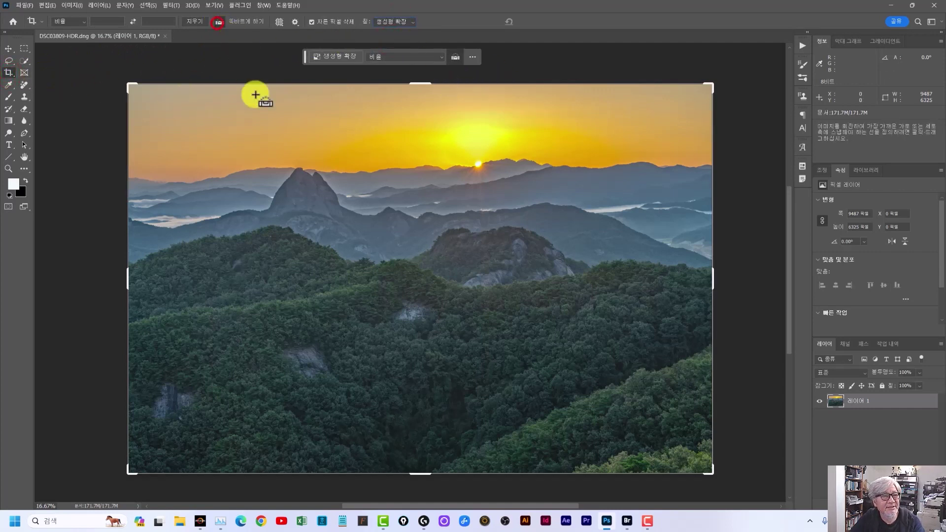
pyautogui.moveTo(126, 181); pyautogui.dragTo(724, 167)
pyautogui.click(541, 23)
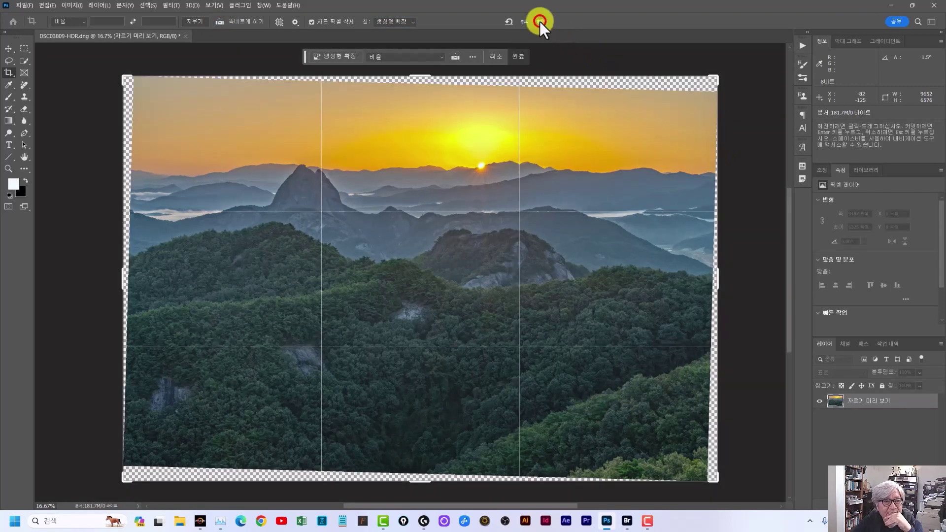